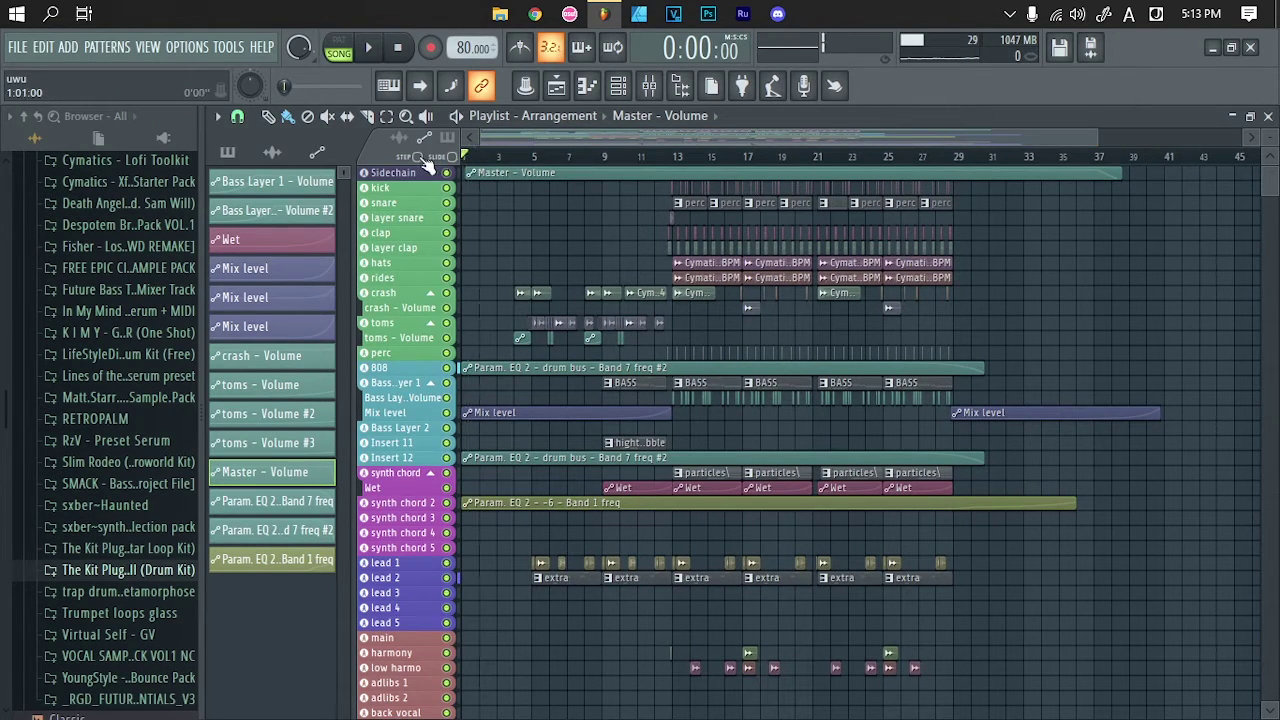
Solo the fx 1 track together with fx 5, loop 1, loop 2, loop 3 and the loops' Mix level automation lanes
left_click(514, 416)
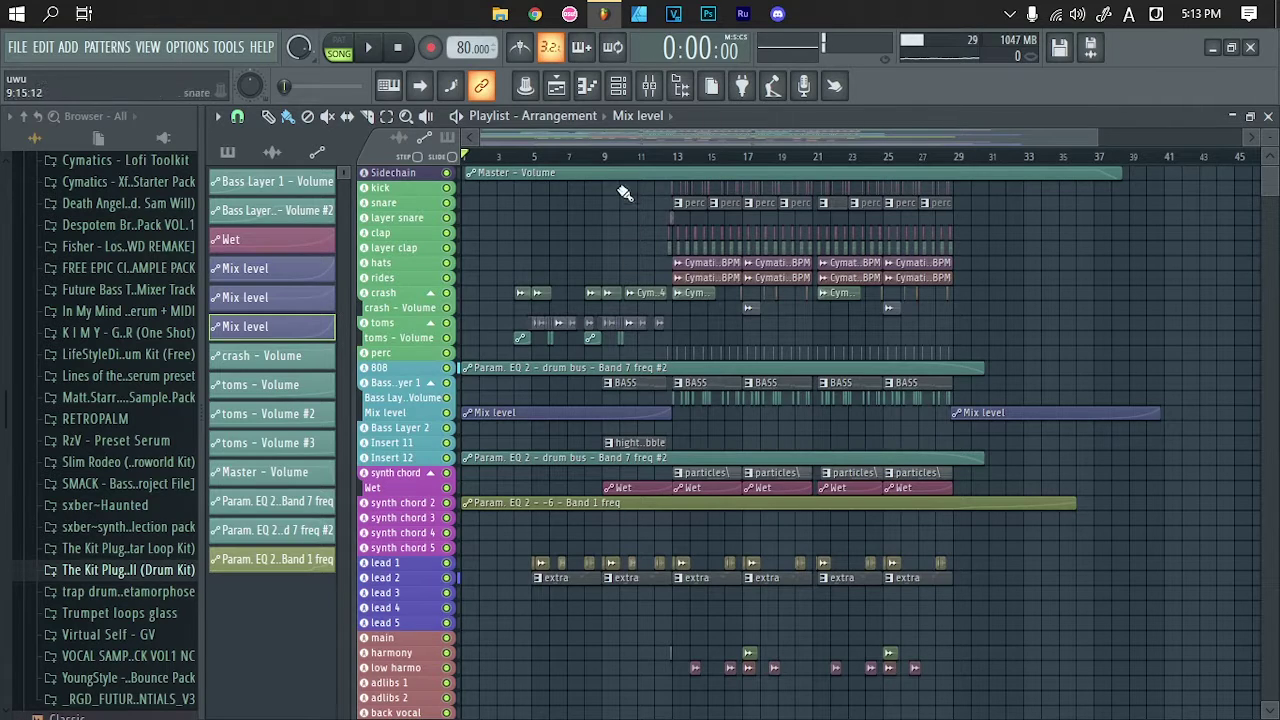
left_click_drag(680, 158, 466, 156)
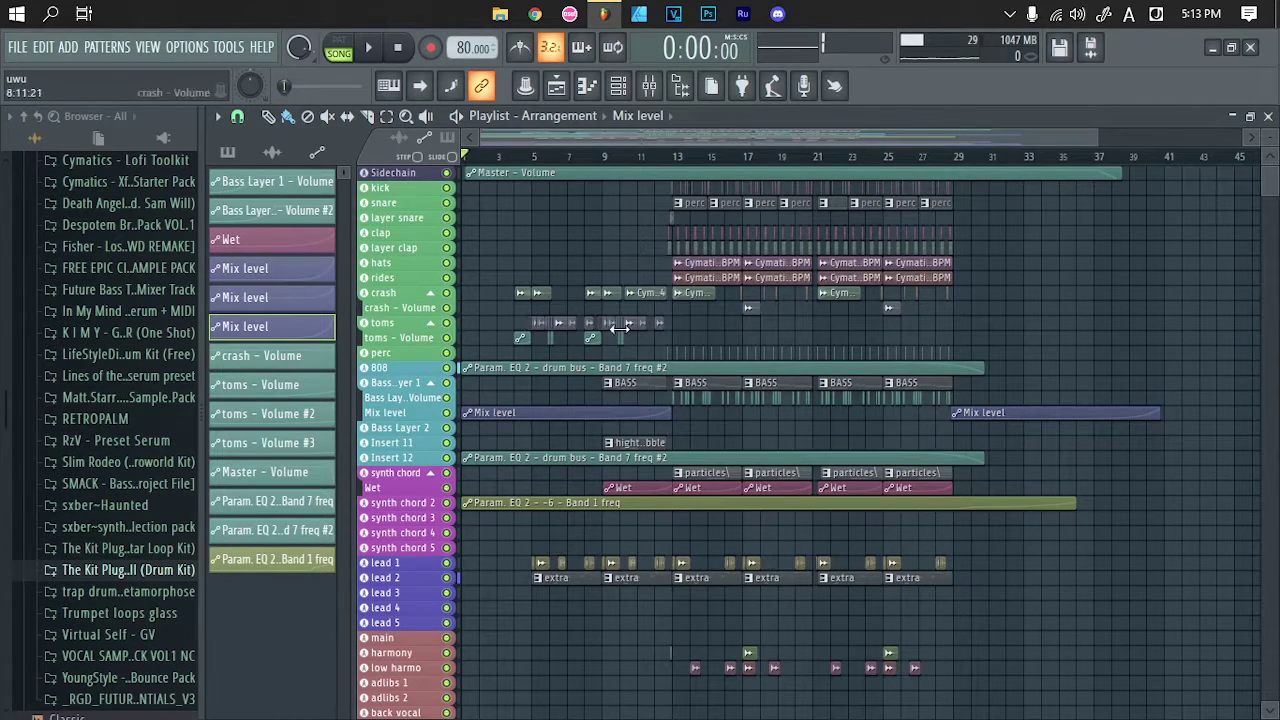
scroll(1050, 522, "down", 9)
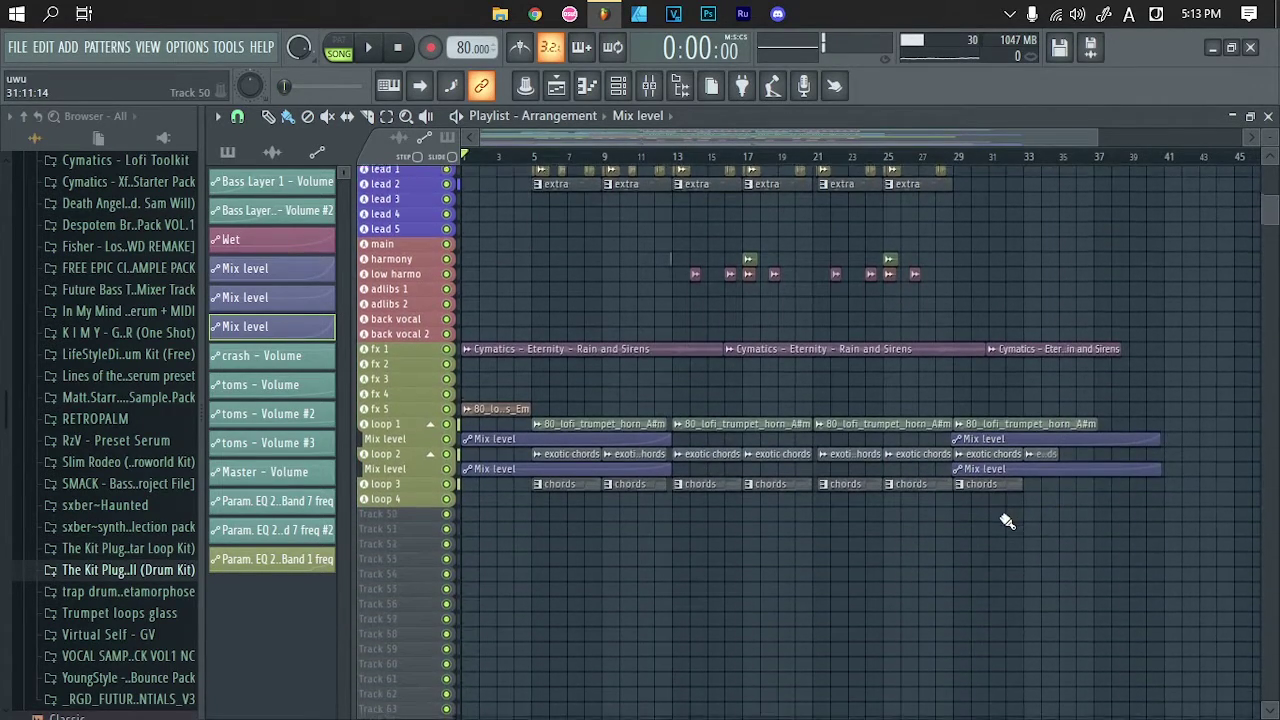
scroll(1007, 521, "down", 1)
right_click(447, 309)
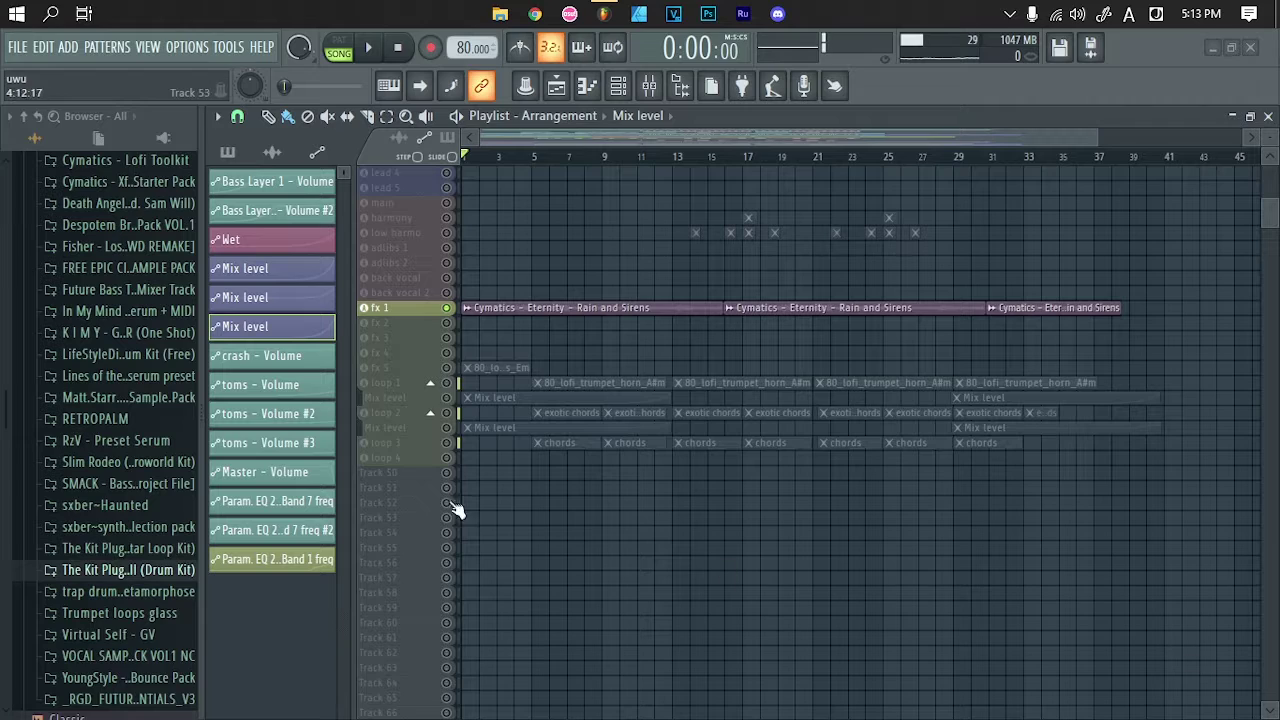
left_click(447, 368)
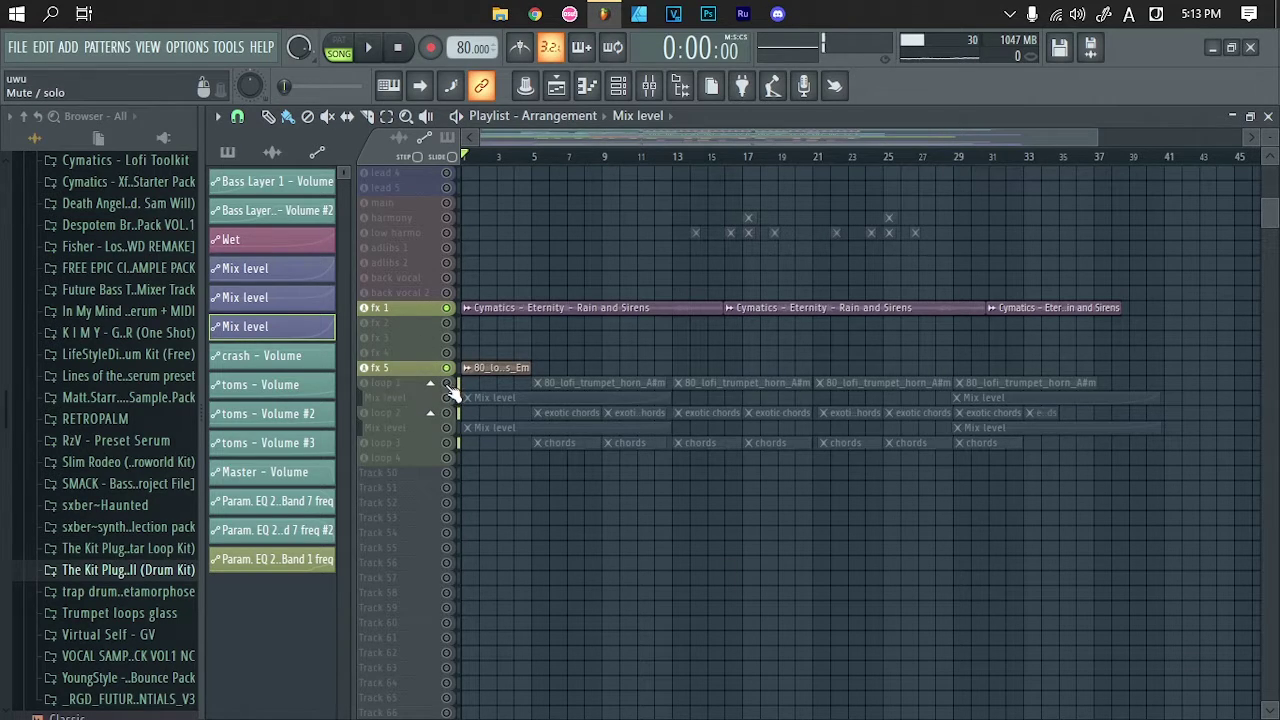
left_click(447, 383)
left_click(447, 398)
left_click(447, 428)
left_click(447, 443)
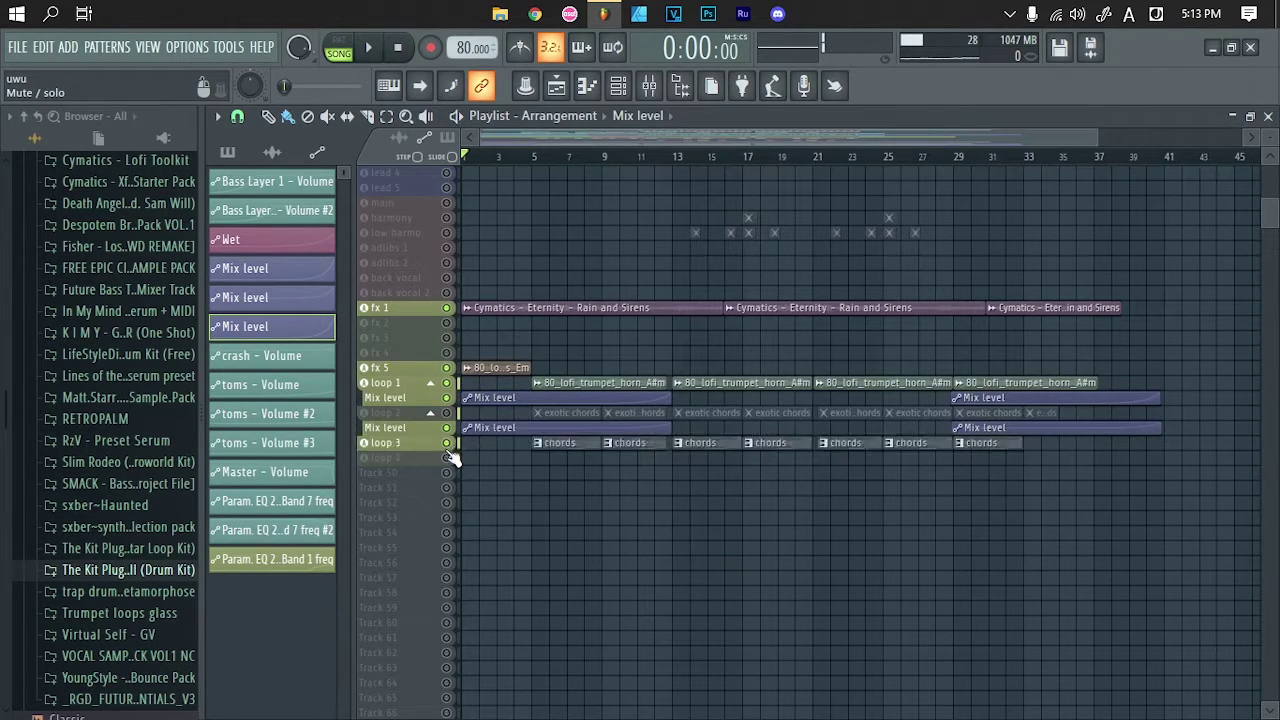
left_click(447, 413)
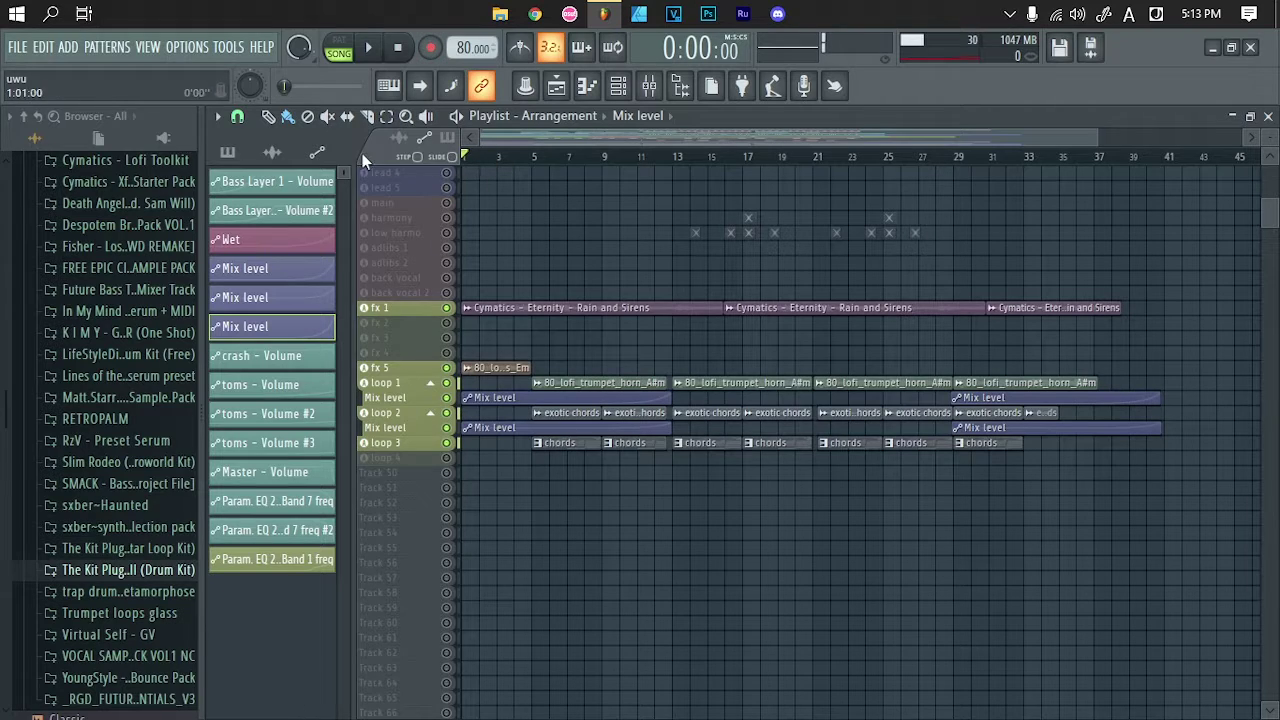
Listen to the soloed fx and loop tracks from the start, from just before bar 5 and from about bar 13, and restore all tracks
key("space")
scroll(634, 514, "up", 1)
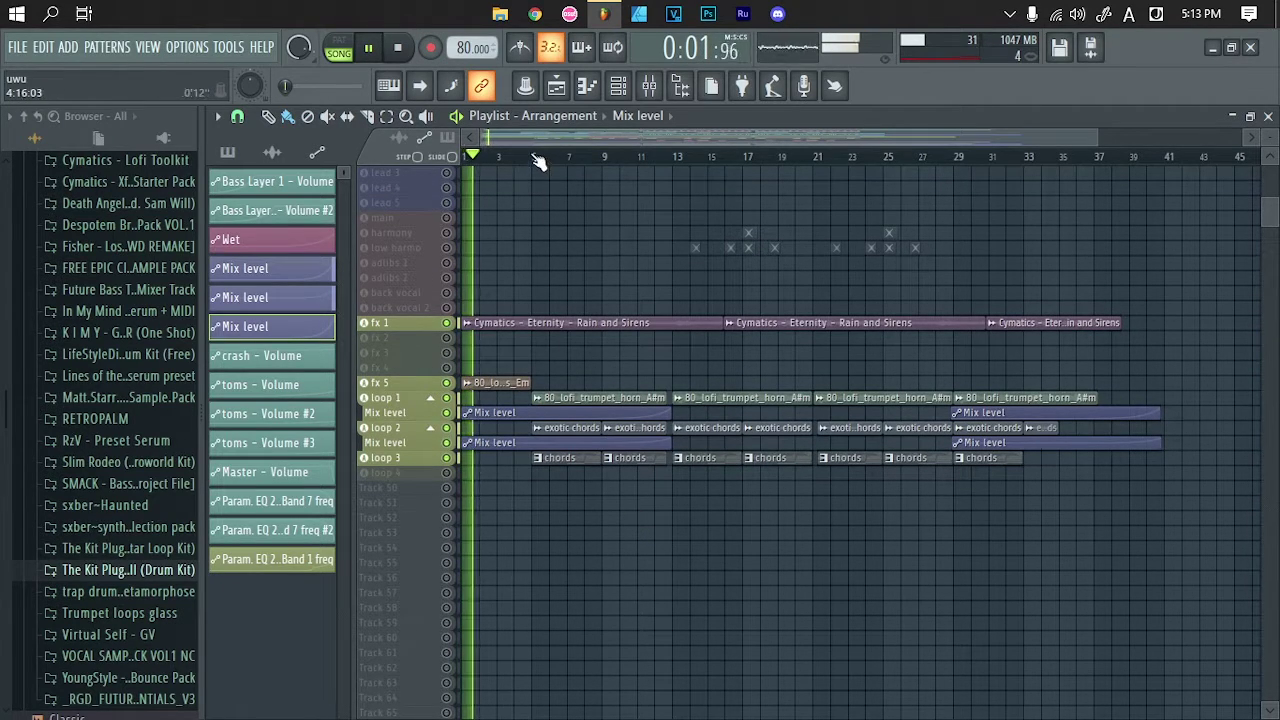
left_click(528, 157)
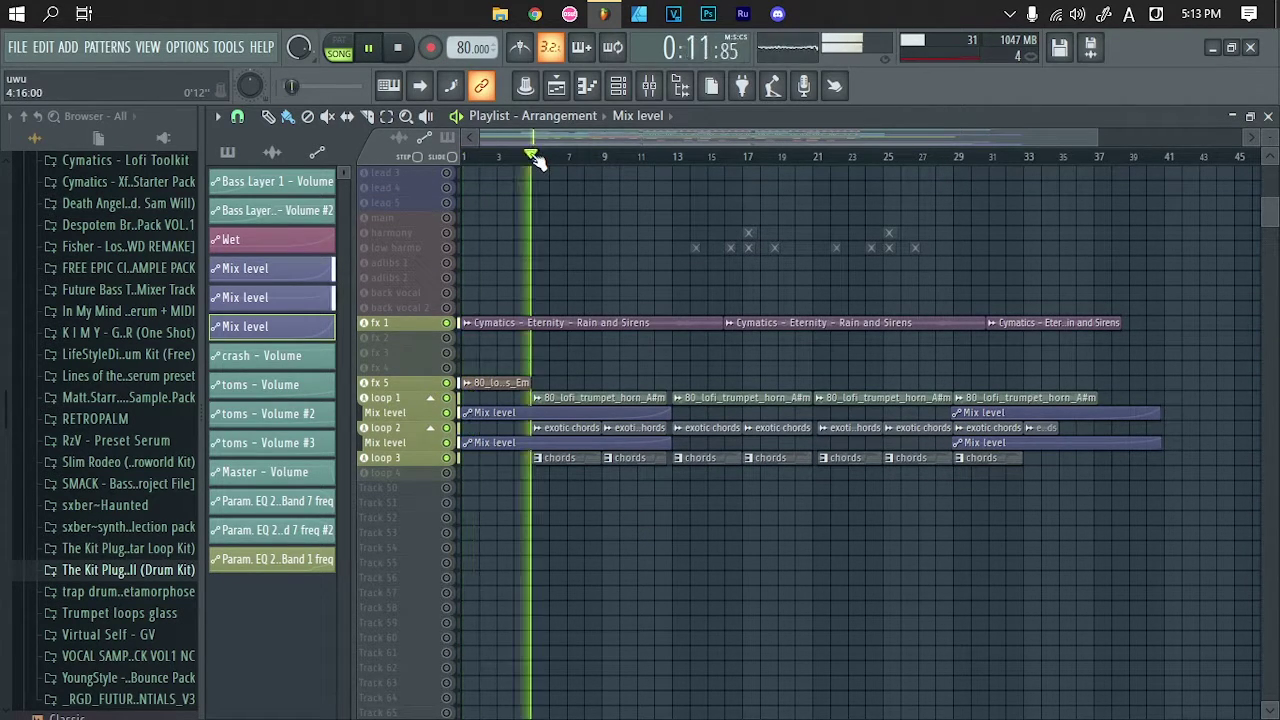
left_click(674, 160)
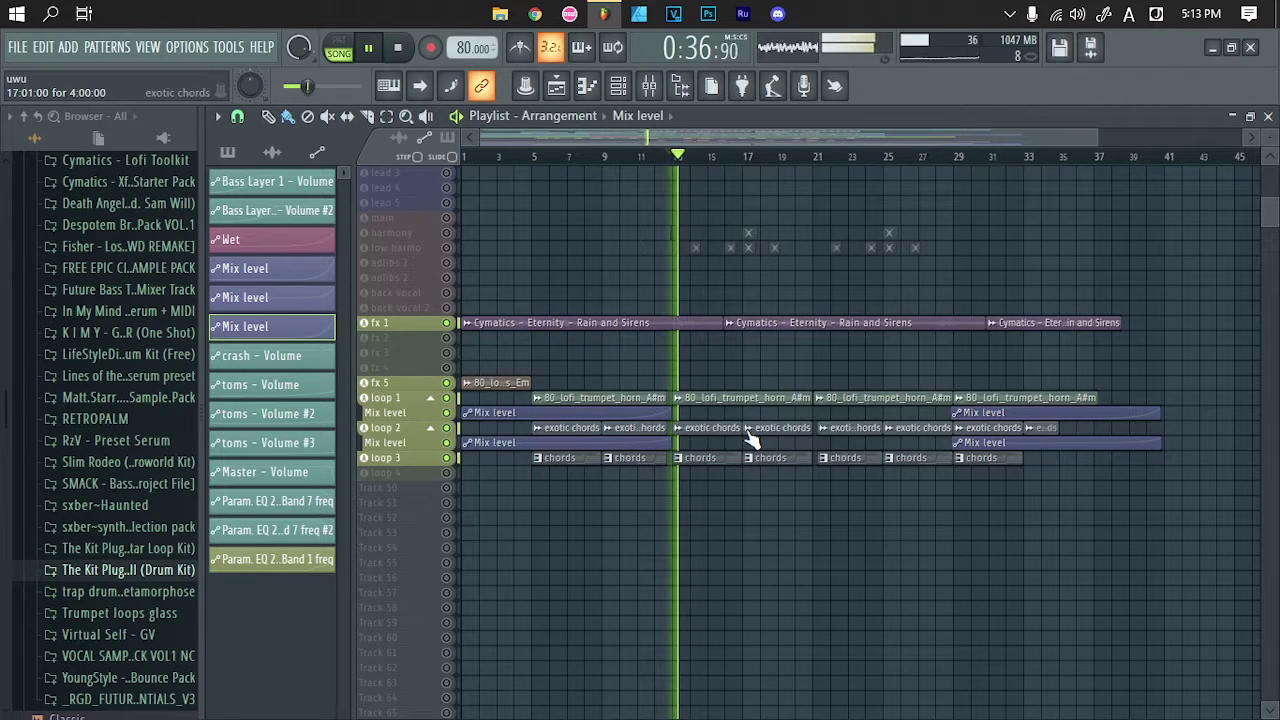
key("space")
right_click(447, 323)
scroll(760, 517, "up", 2)
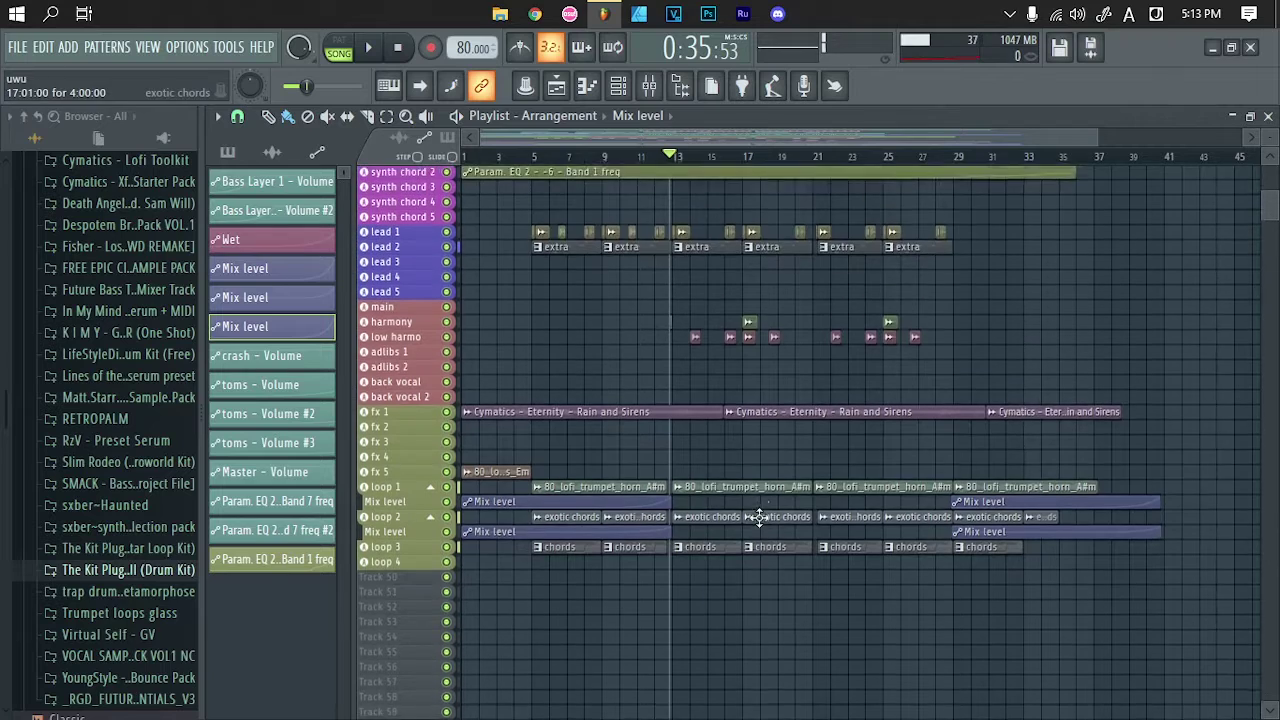
scroll(760, 517, "up", 7)
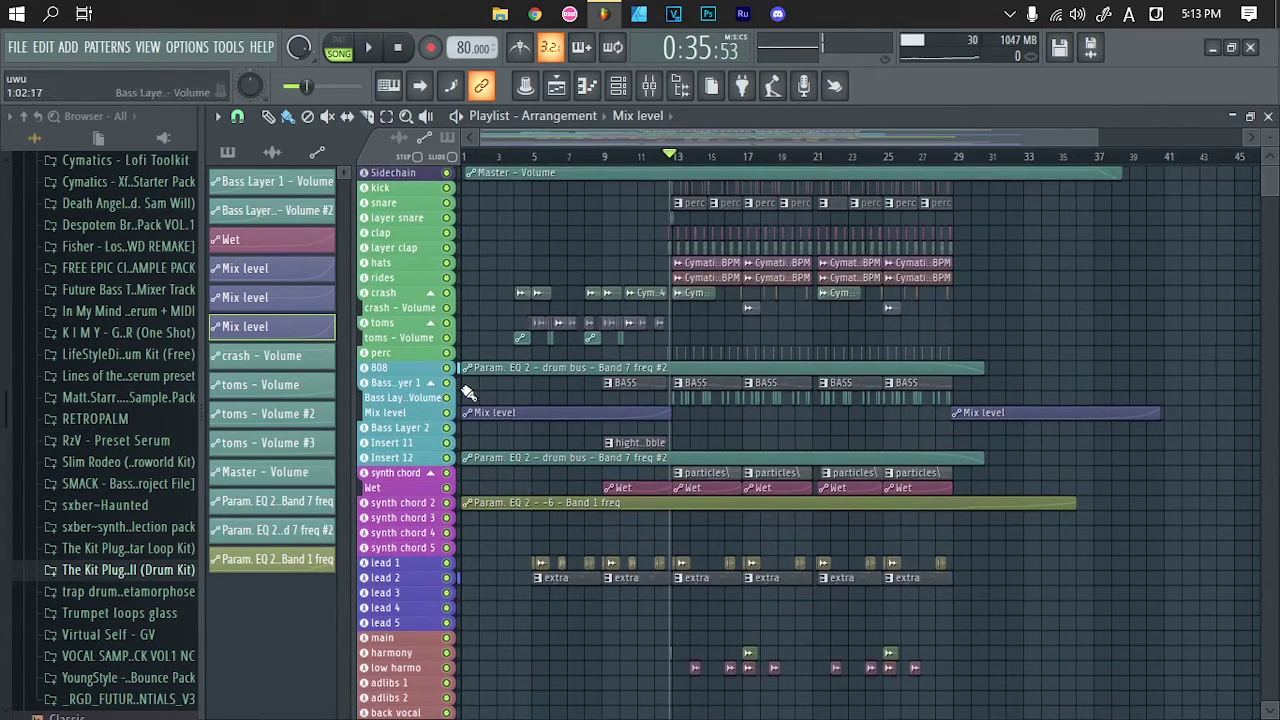
Solo Bass Layer 1, listen to it from about bar 13, and restore all tracks
right_click(447, 384)
key("space")
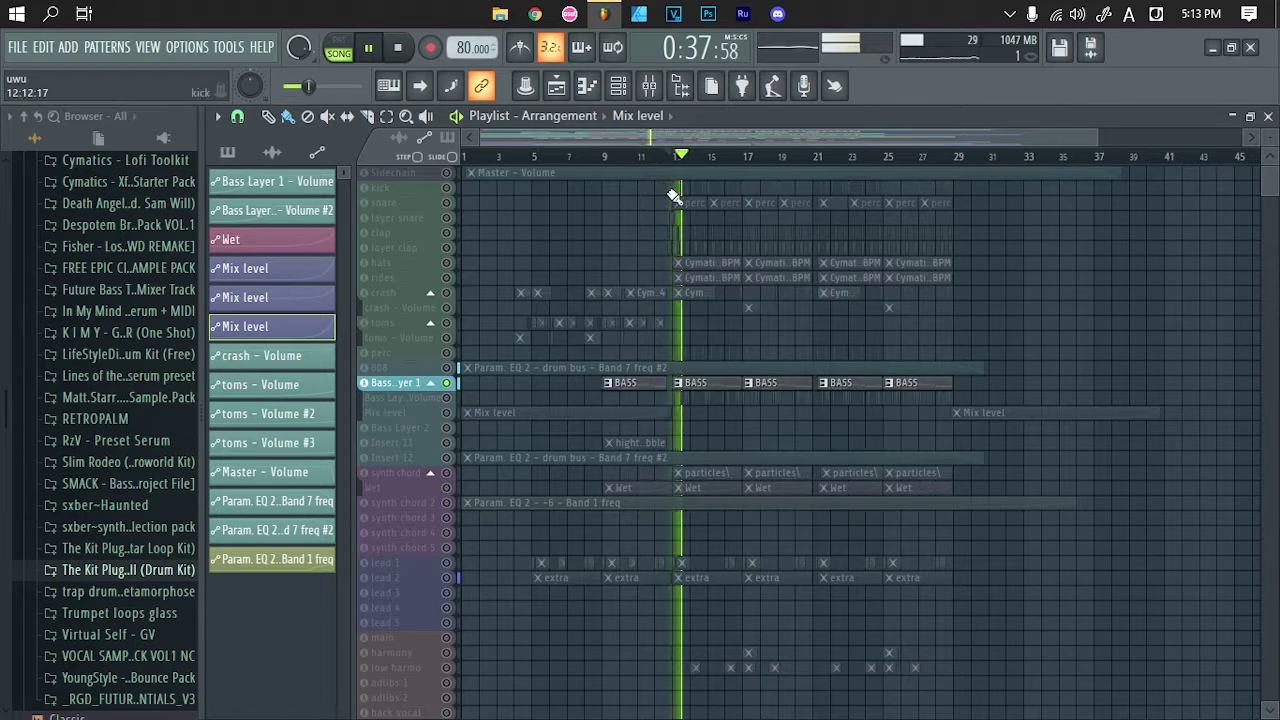
key("space")
left_click(447, 385)
left_click(447, 384)
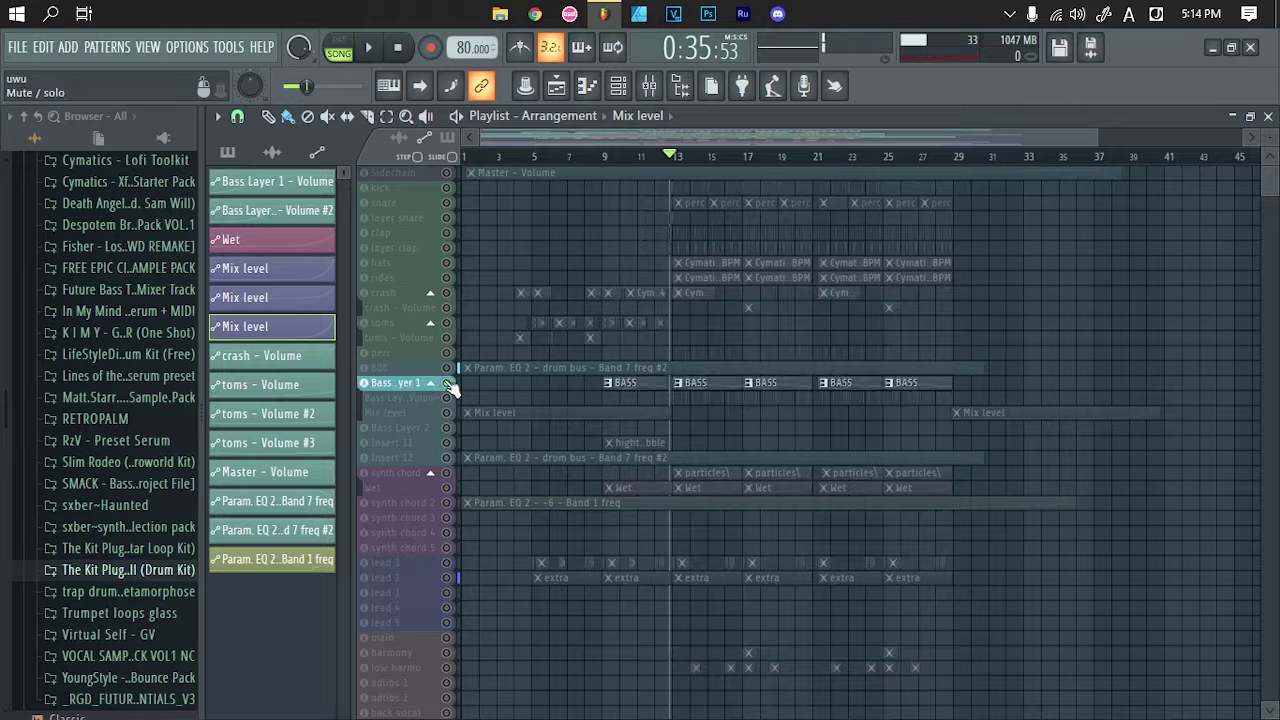
right_click(447, 384)
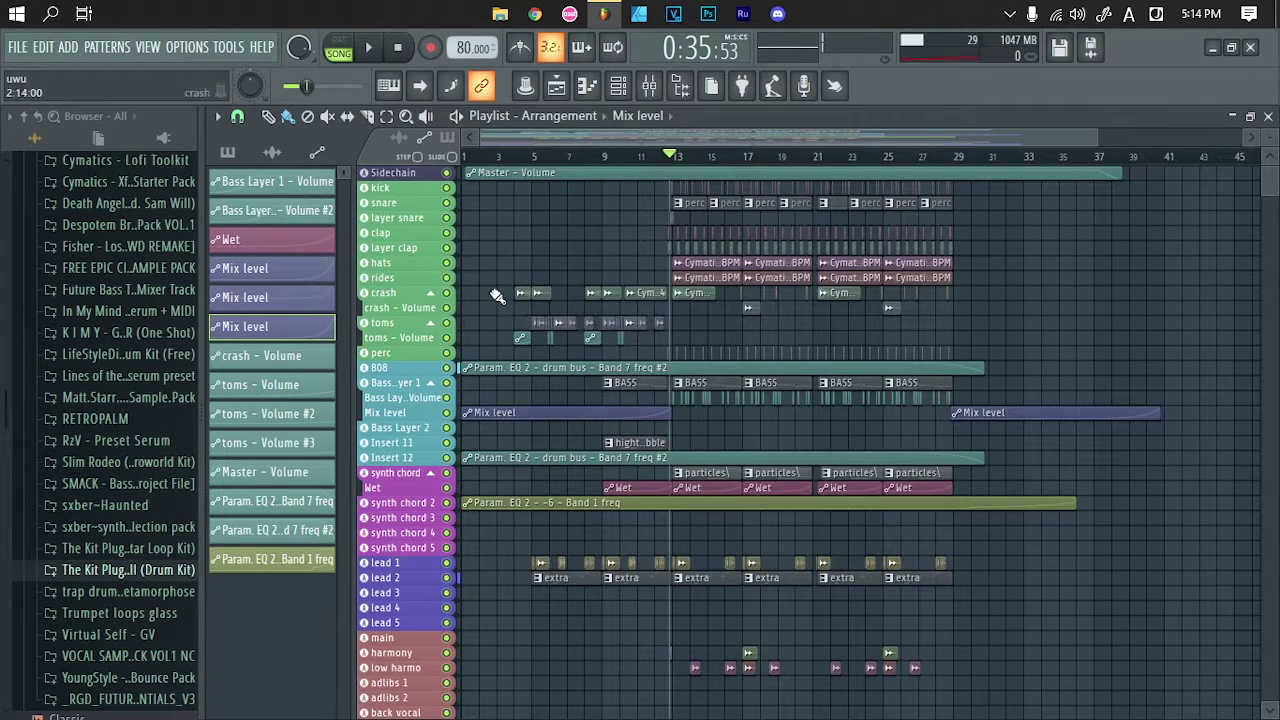
Solo all the drum tracks from kick through perc, including the crash and toms volume lanes
right_click(447, 188)
left_click(447, 203)
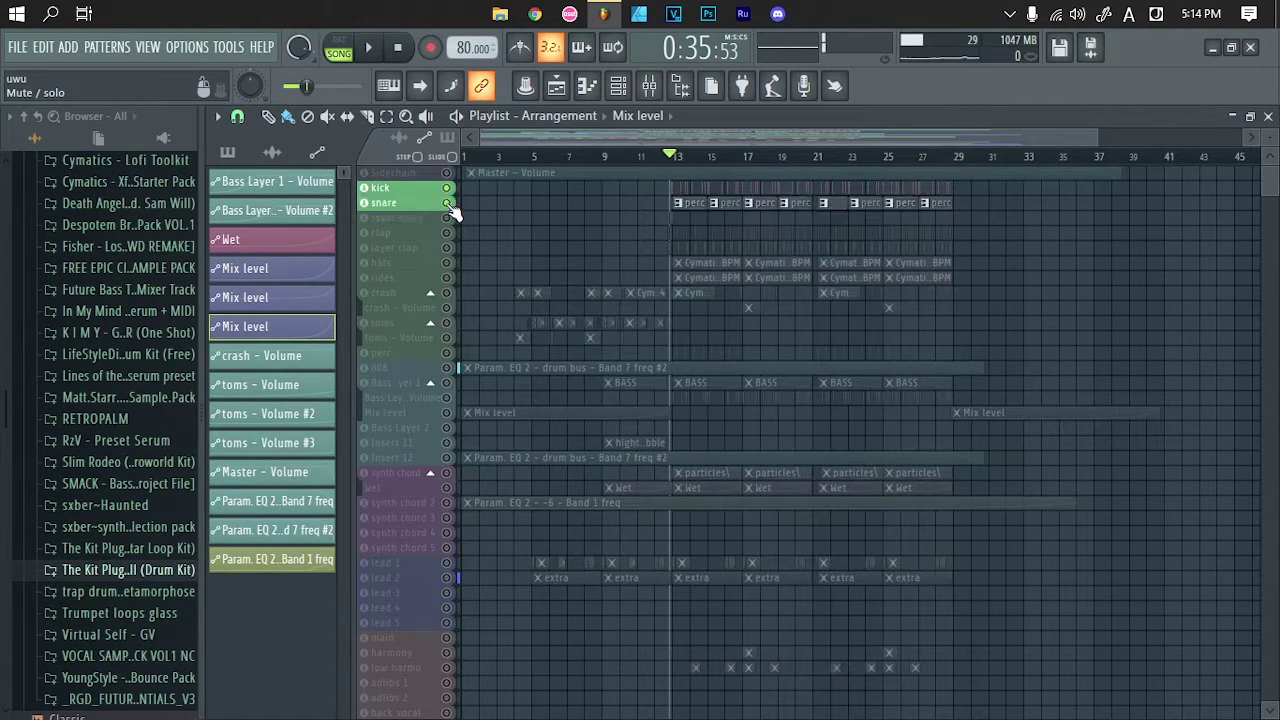
left_click(447, 248)
left_click(447, 263)
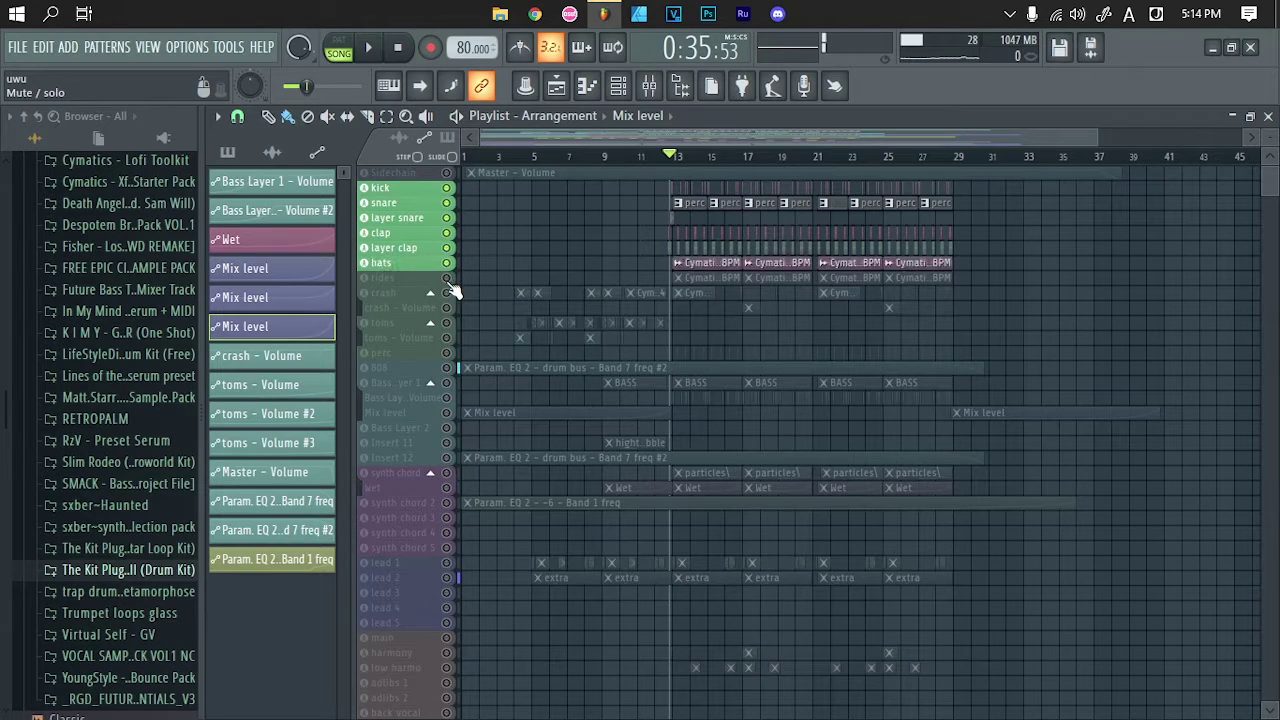
left_click(447, 278)
left_click(447, 293)
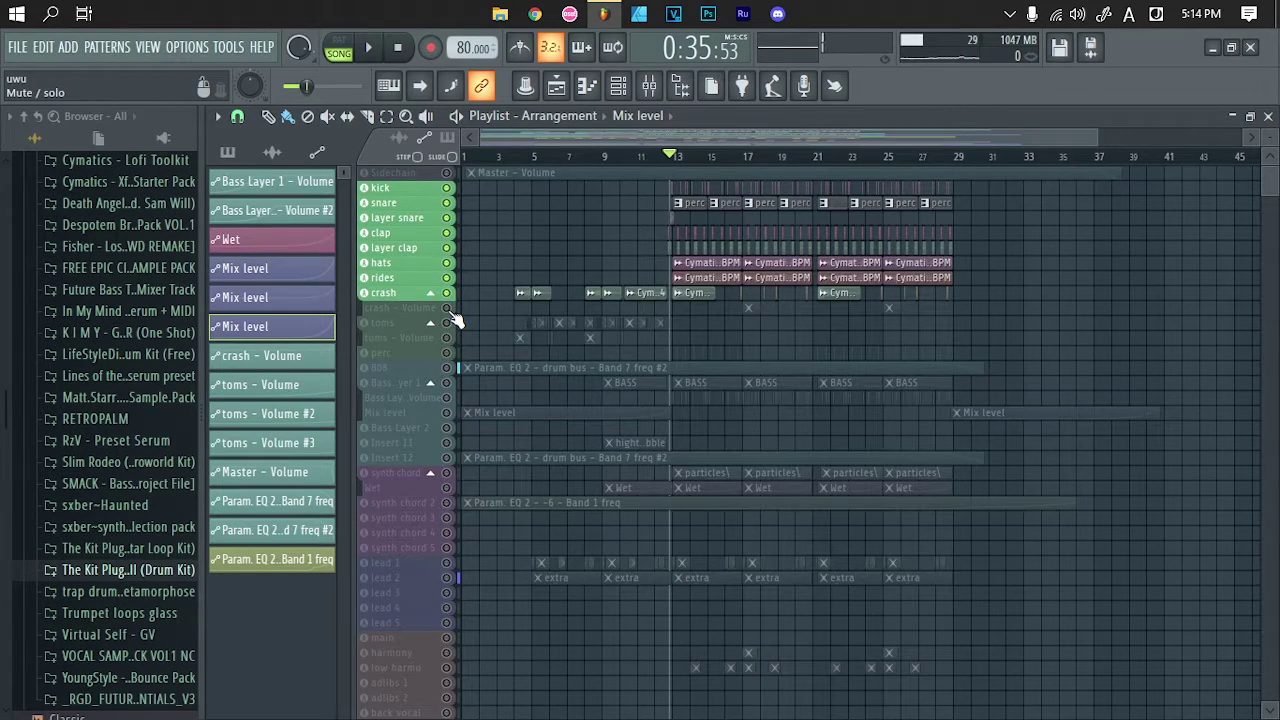
left_click(448, 323)
left_click(448, 338)
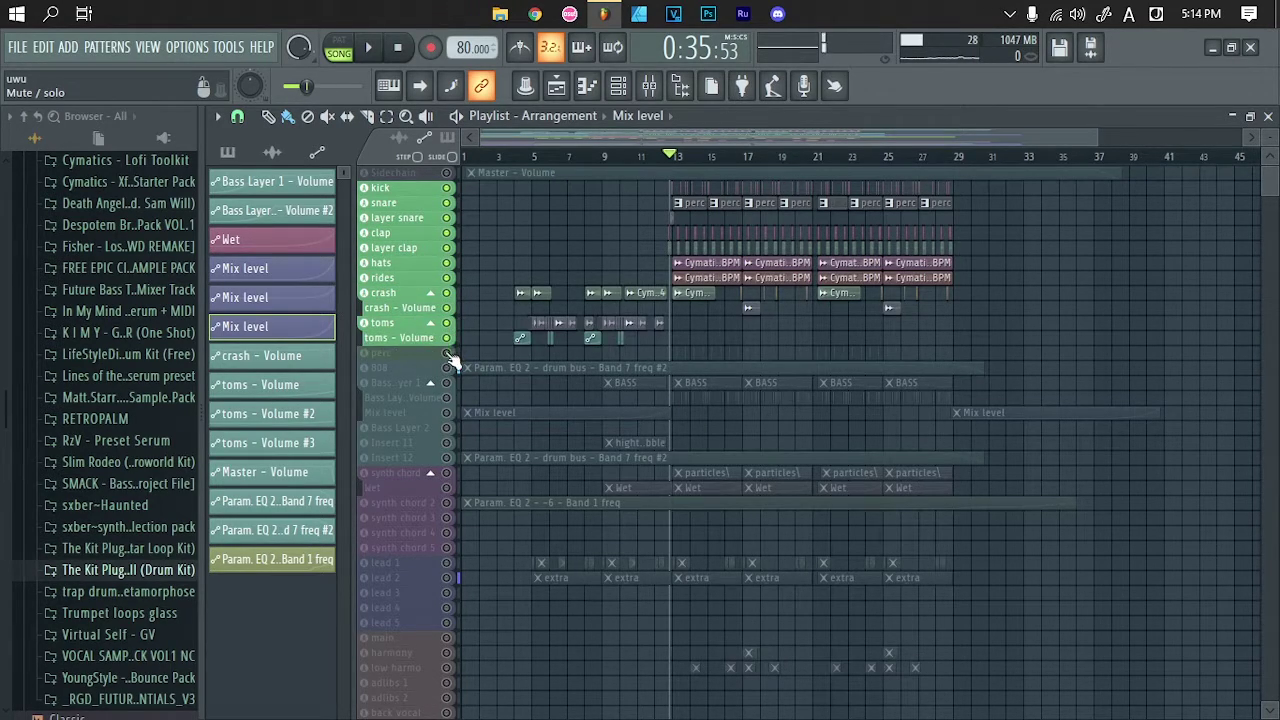
Listen to the soloed drums from about bar 4, from about bar 13 and again from about one bar earlier
left_click(518, 158)
key("space")
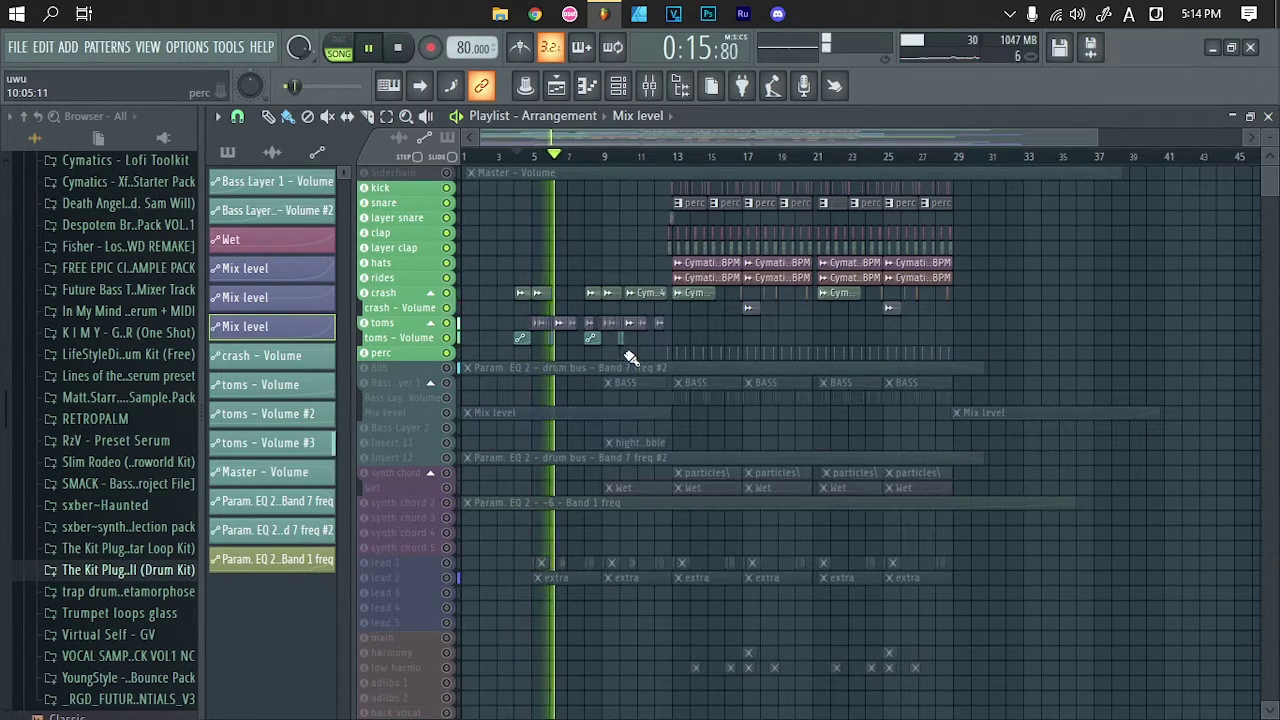
left_click(670, 160)
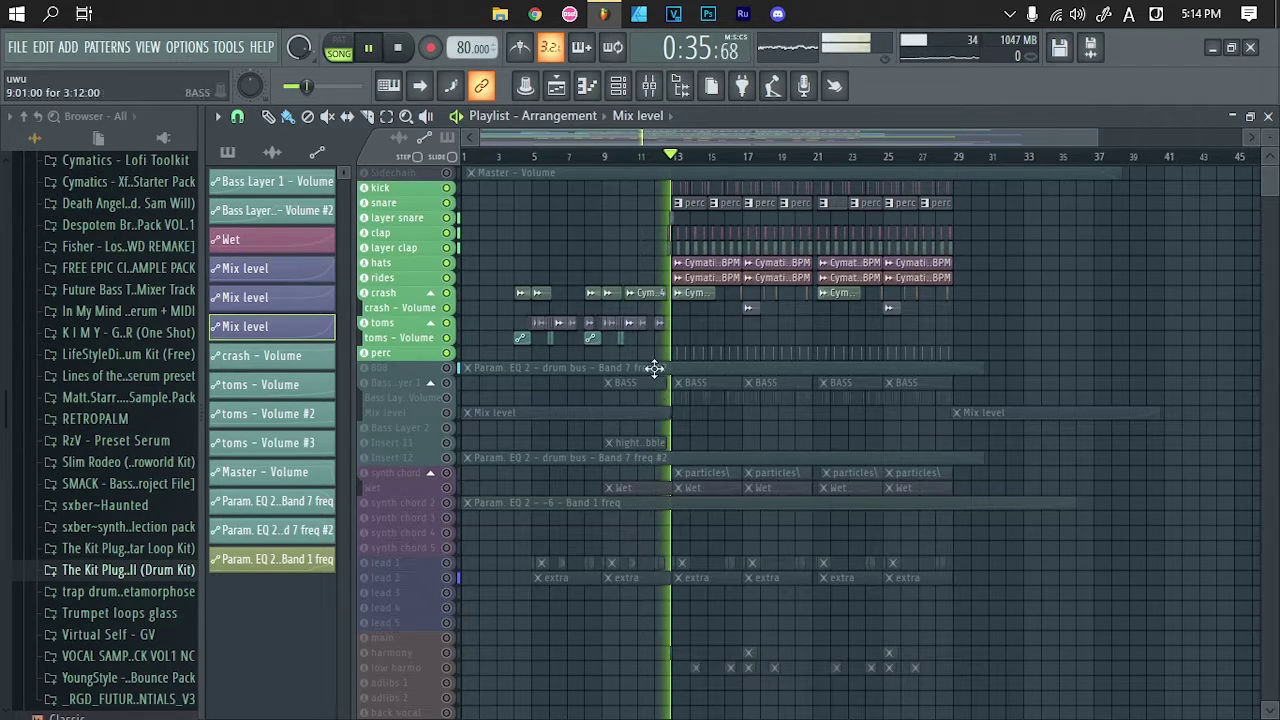
left_click(655, 159)
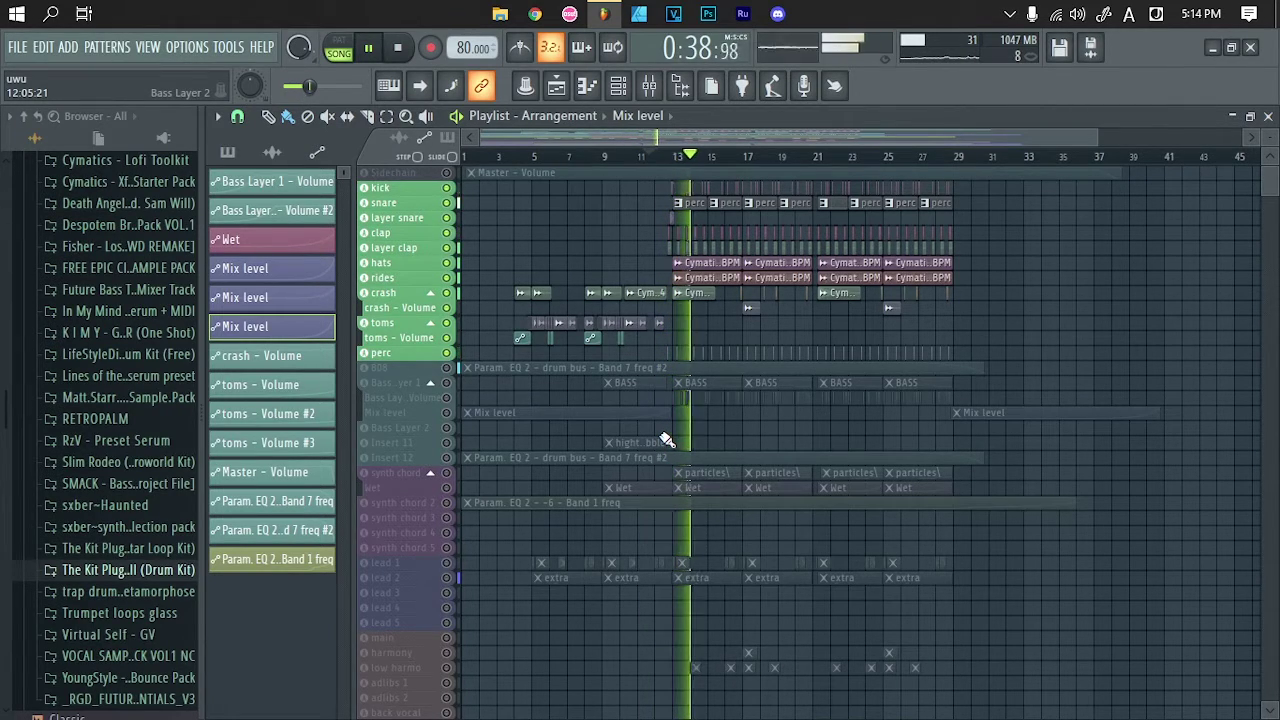
Bring Bass Layer 1 into the soloed drum playback, and end the audition by restoring all tracks
left_click(447, 384)
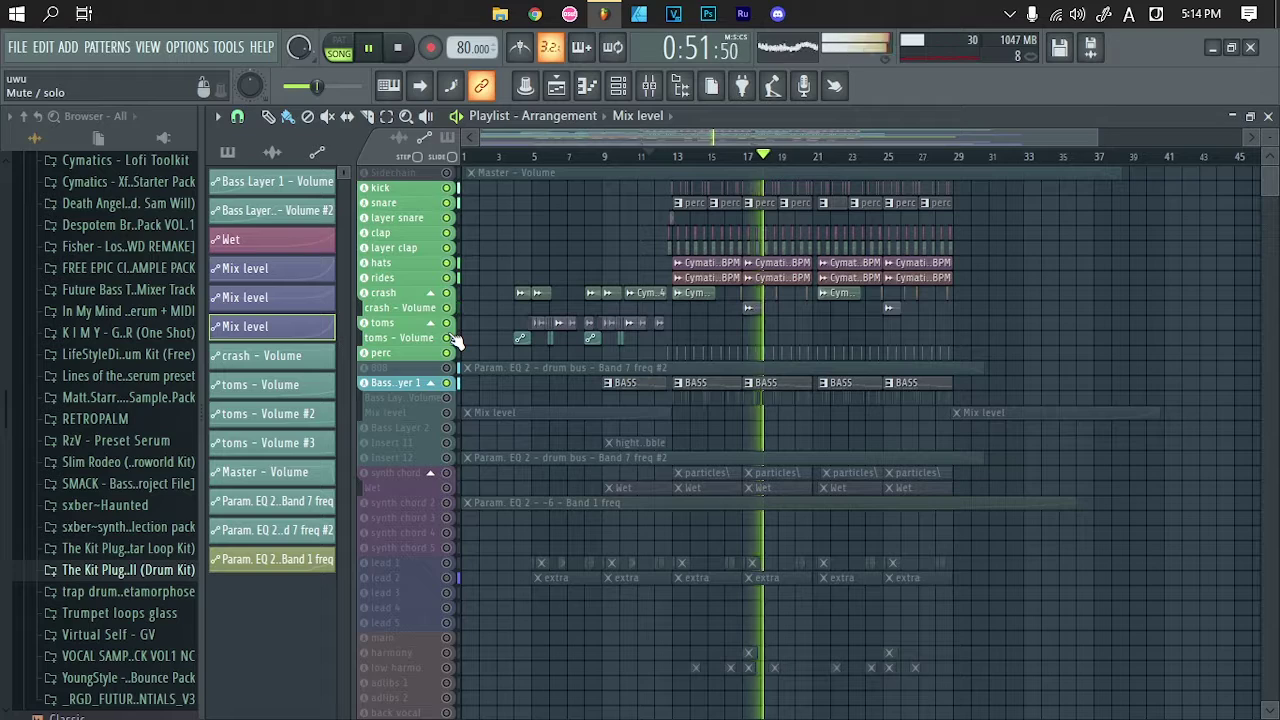
key("space")
right_click(449, 349)
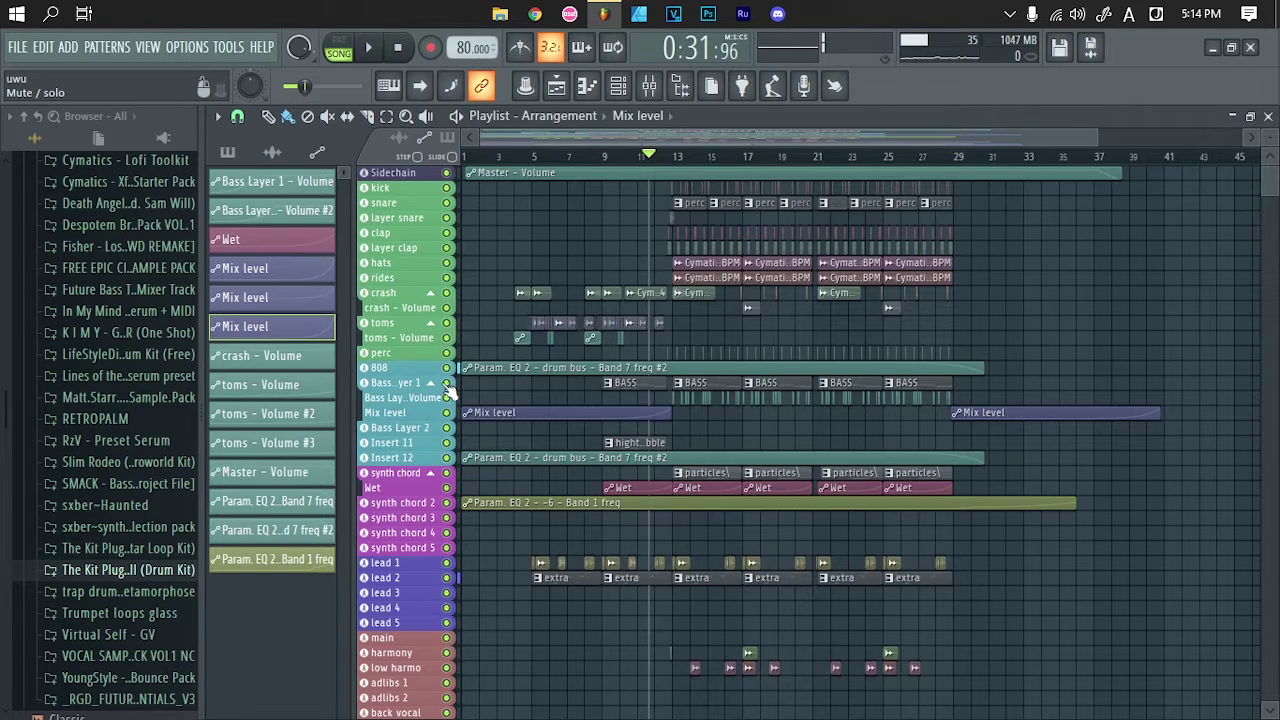
Solo the Bass Layer 1 volume automation lane and play it briefly, moving playback to just after bar 13
right_click(446, 398)
key("space")
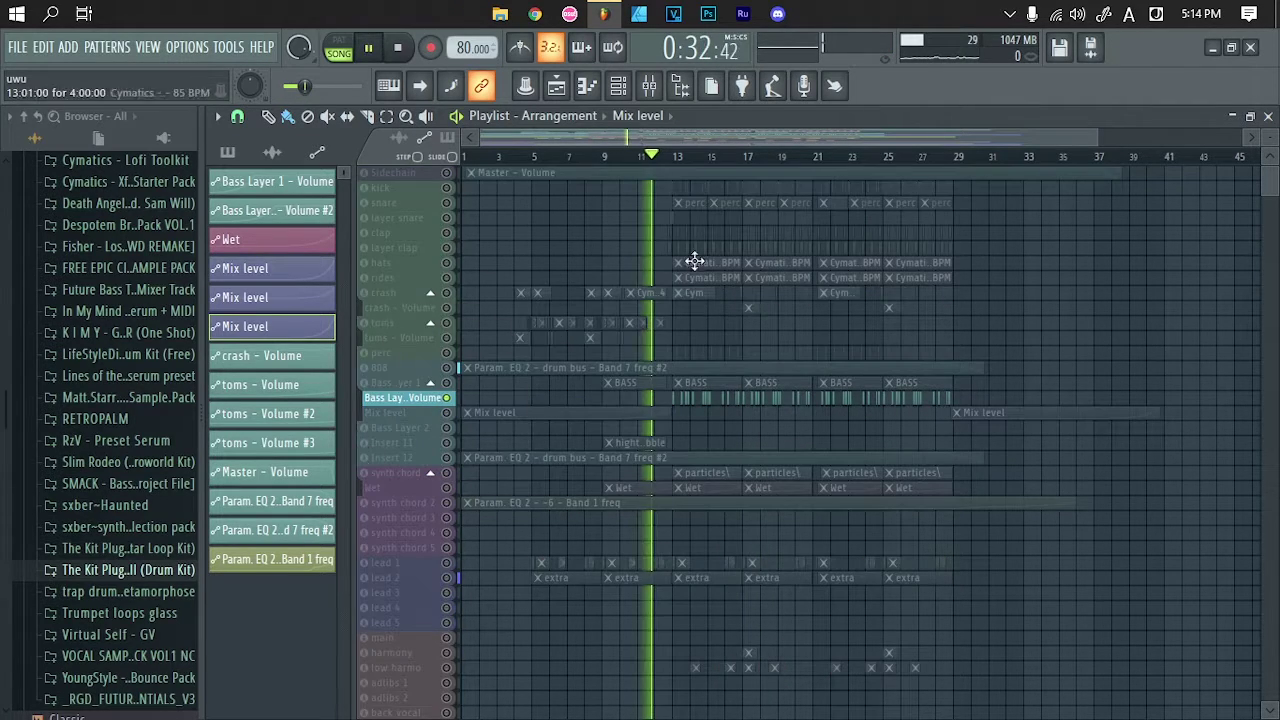
left_click(687, 158)
key("space")
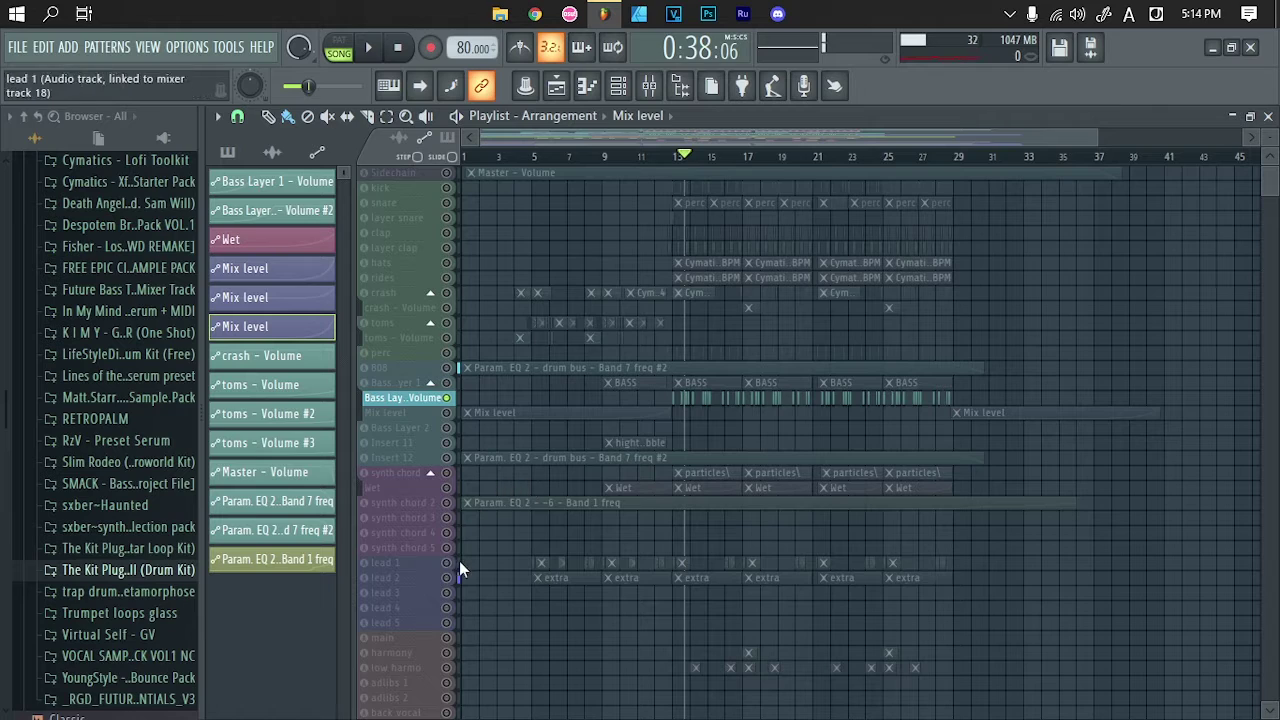
Solo the low harmo track and listen to its first clip
right_click(446, 668)
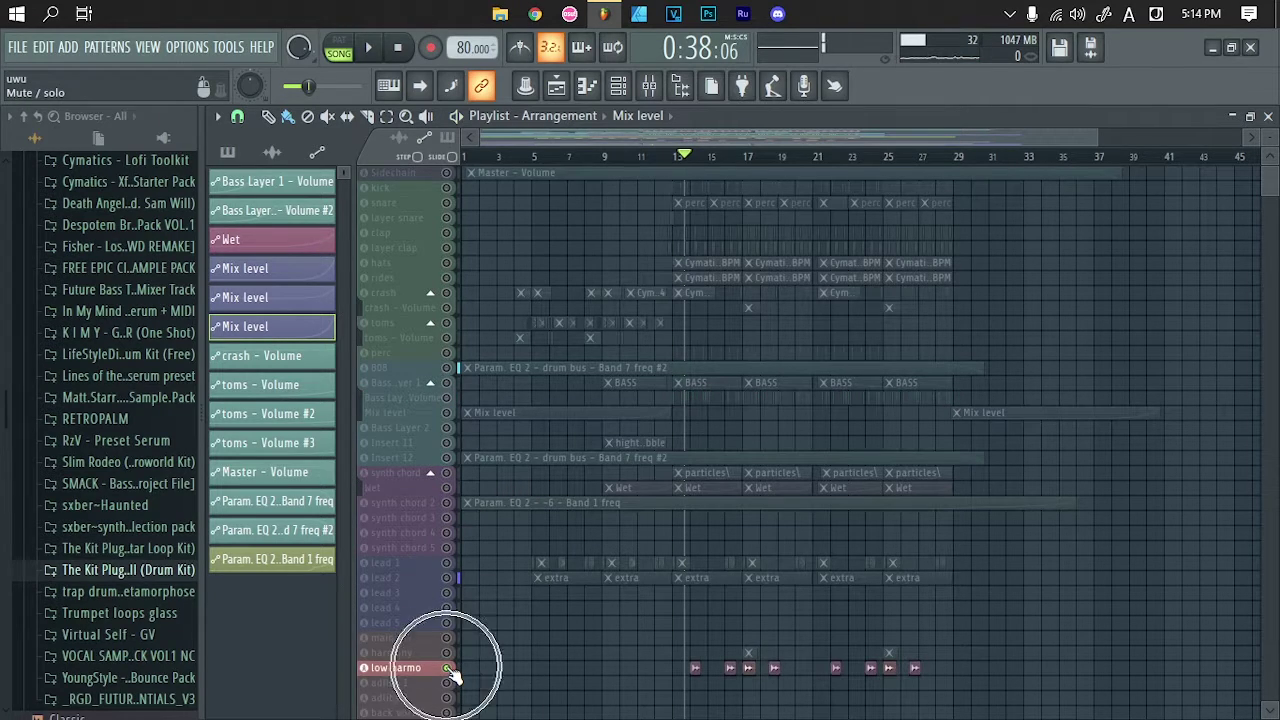
key("space")
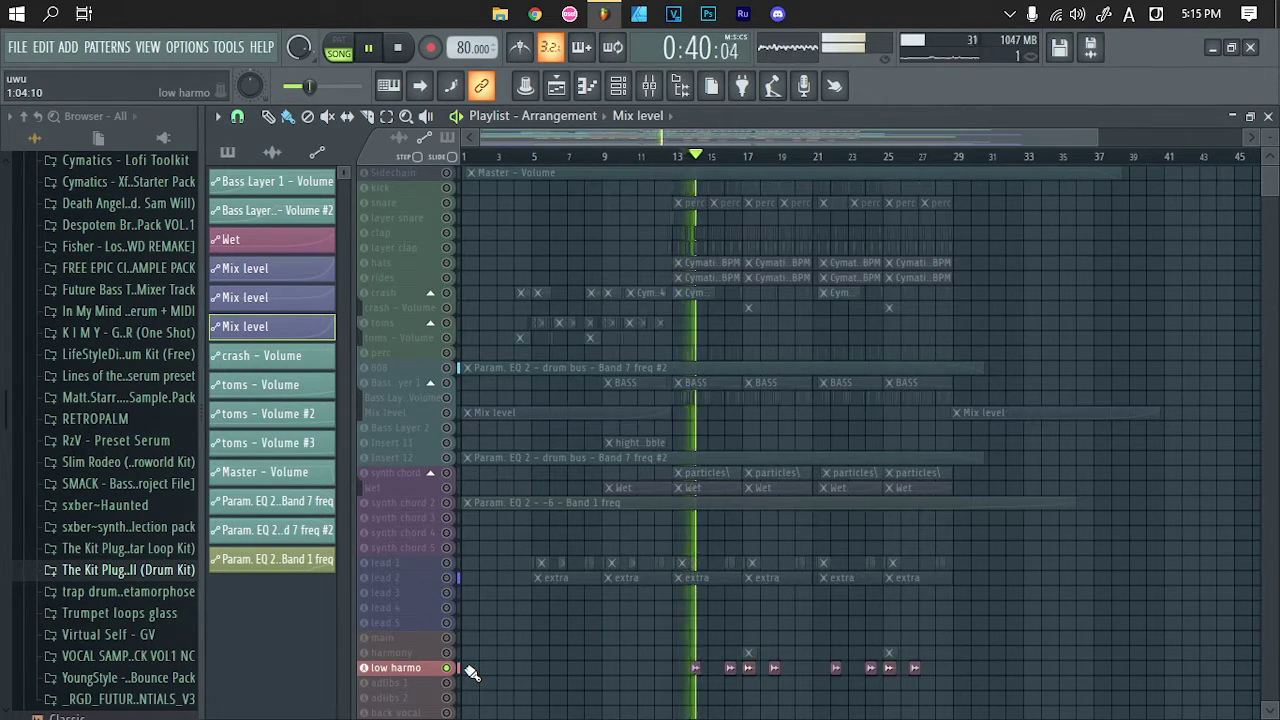
key("space")
Solo the lead 2 track and listen to its extra pattern
right_click(446, 578)
key("space")
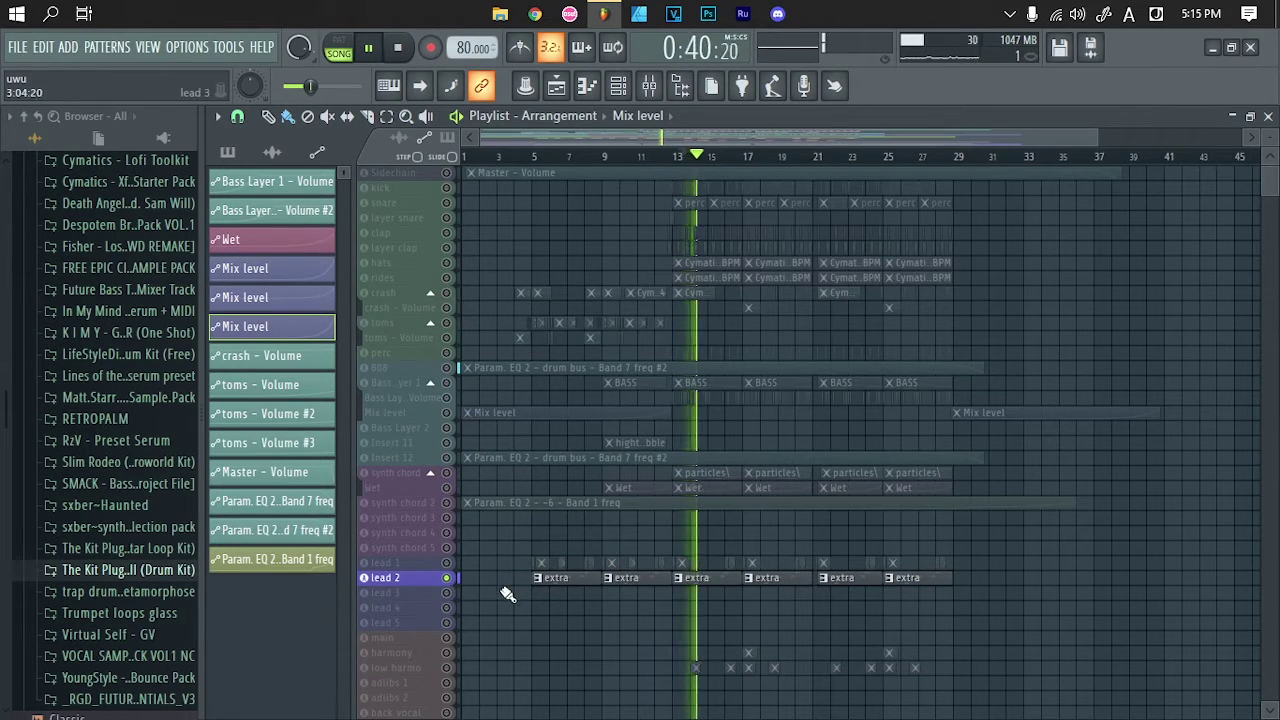
key("space")
Solo the lead 1 track, listen to it from about bar 13, and restore all tracks
right_click(447, 563)
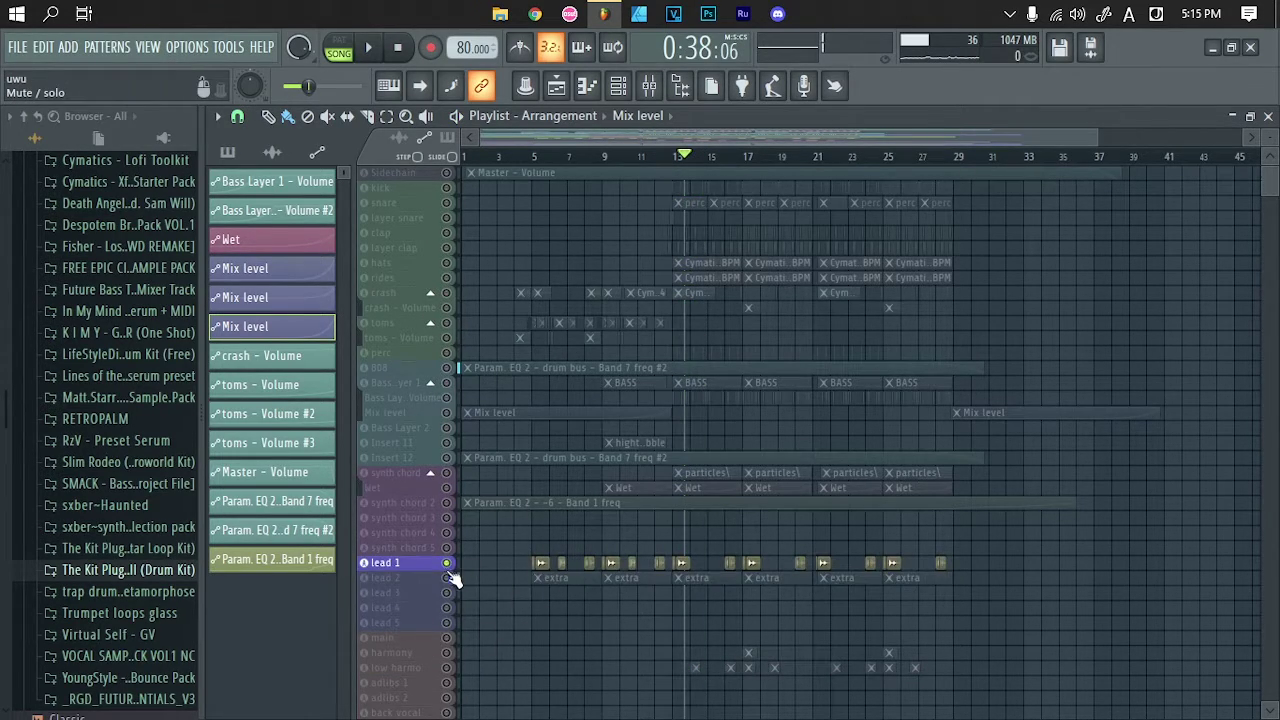
key("space")
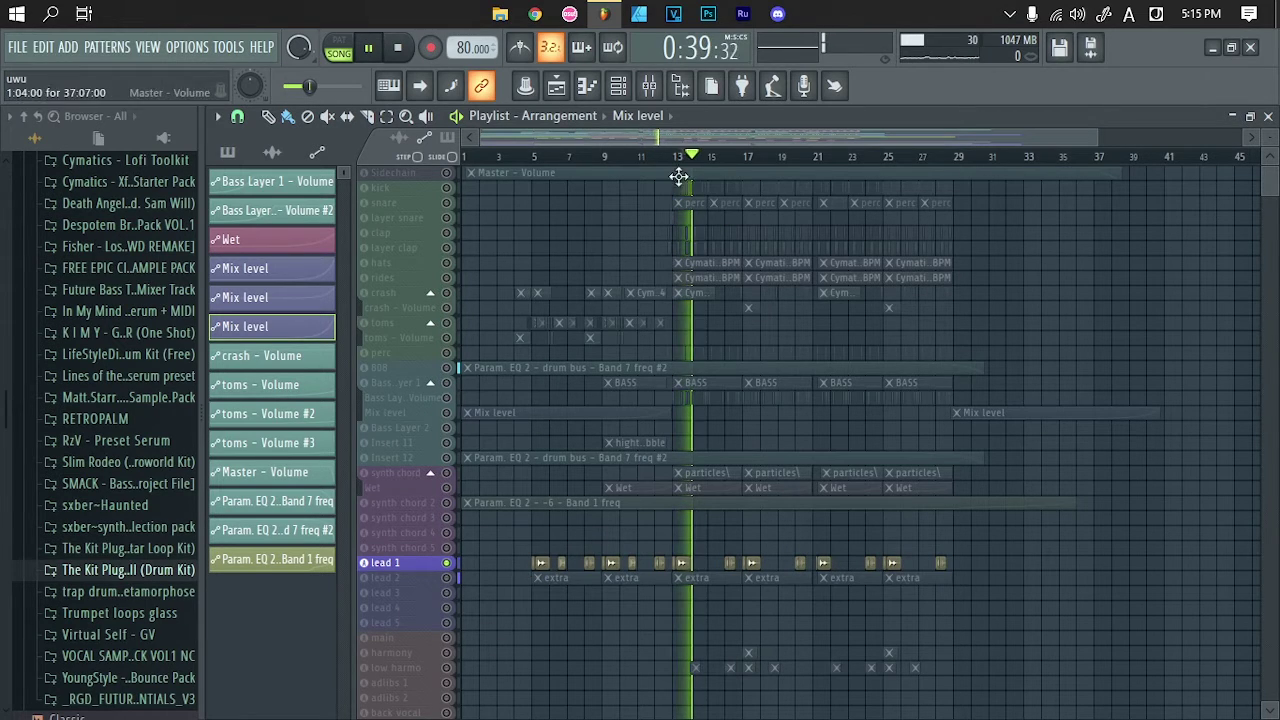
left_click(678, 160)
key("space")
right_click(447, 563)
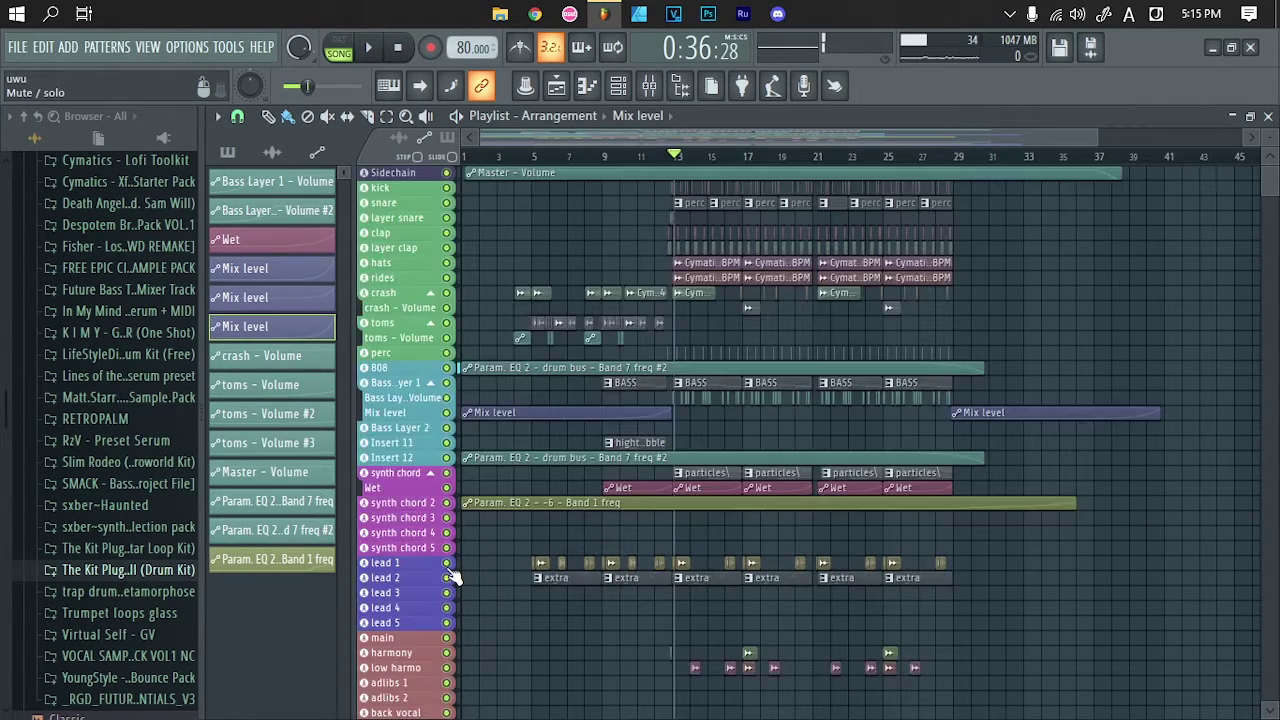
right_click(447, 563)
right_click(447, 563)
Play the full arrangement briefly from the beginning and stop playback
left_click(468, 157)
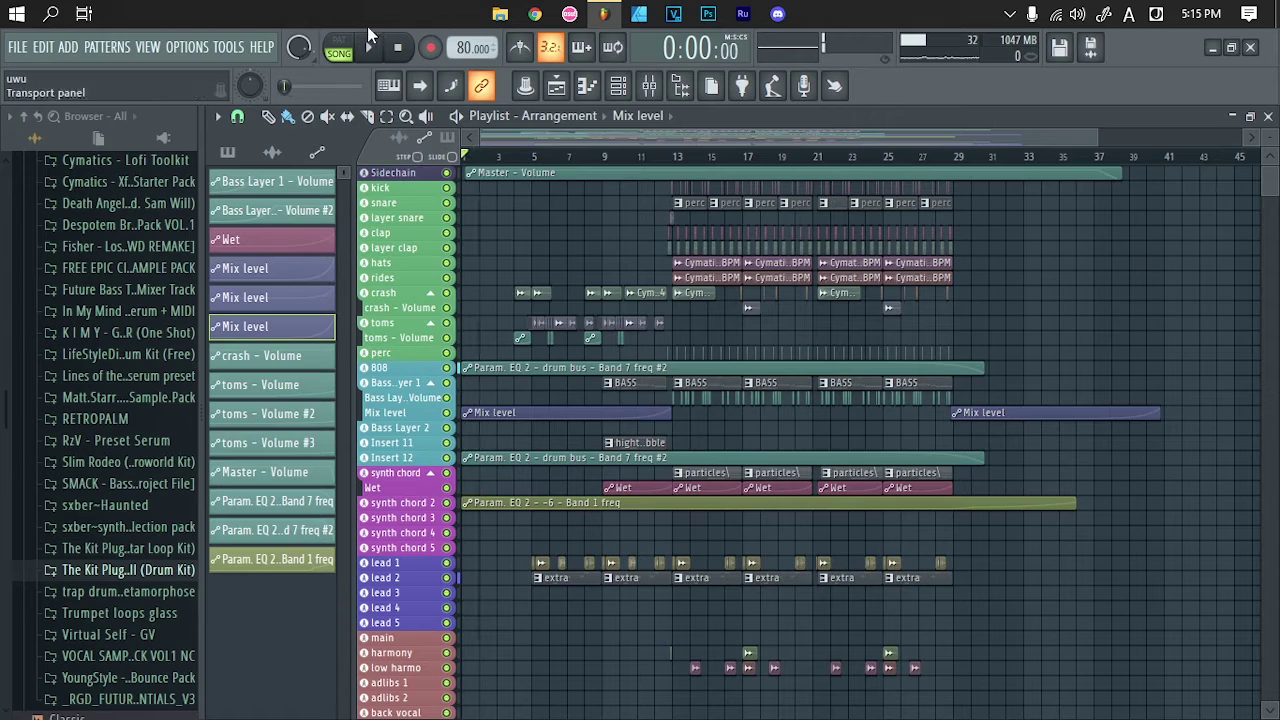
left_click(374, 50)
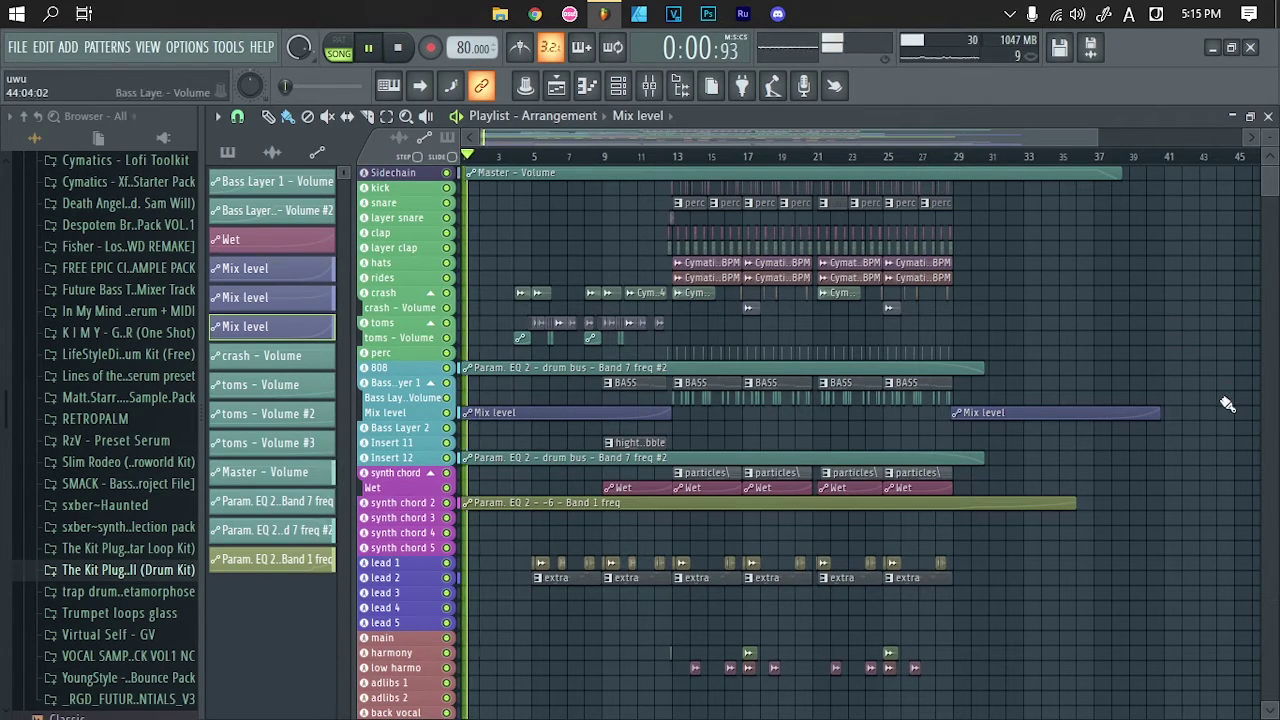
key("space")
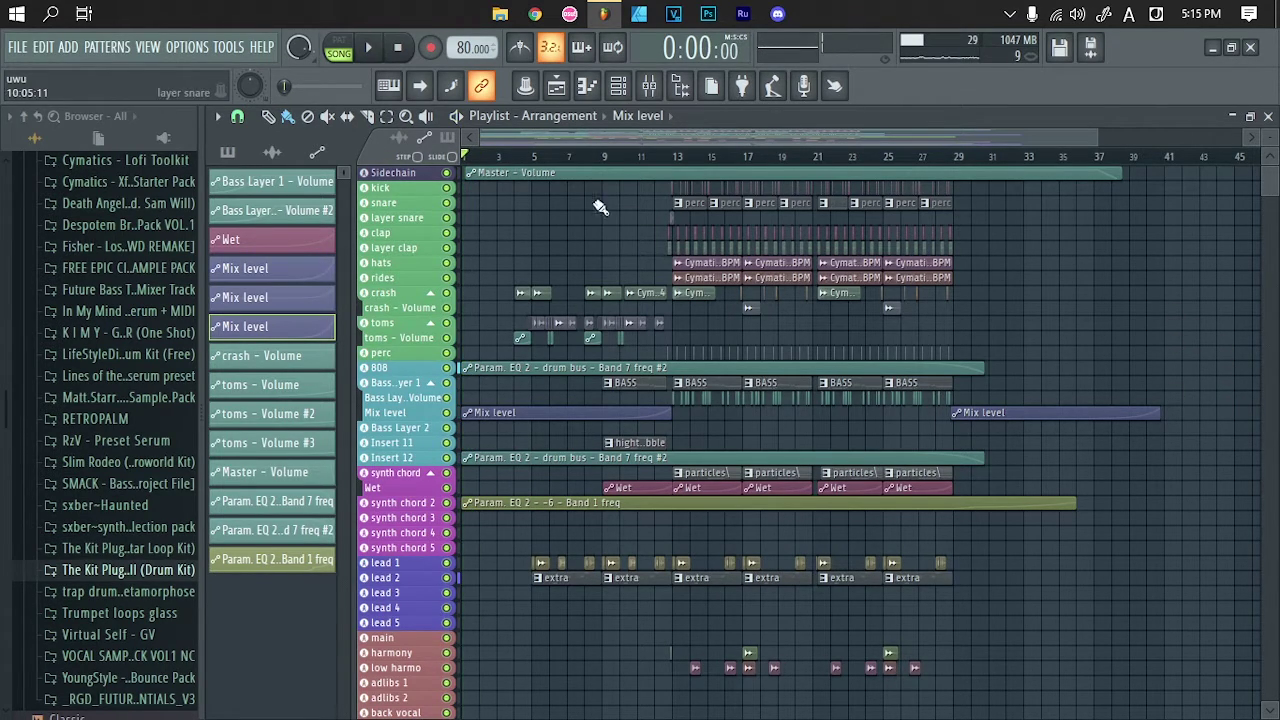
Start playing the full arrangement from the beginning and save the project under its existing name
left_click(482, 175)
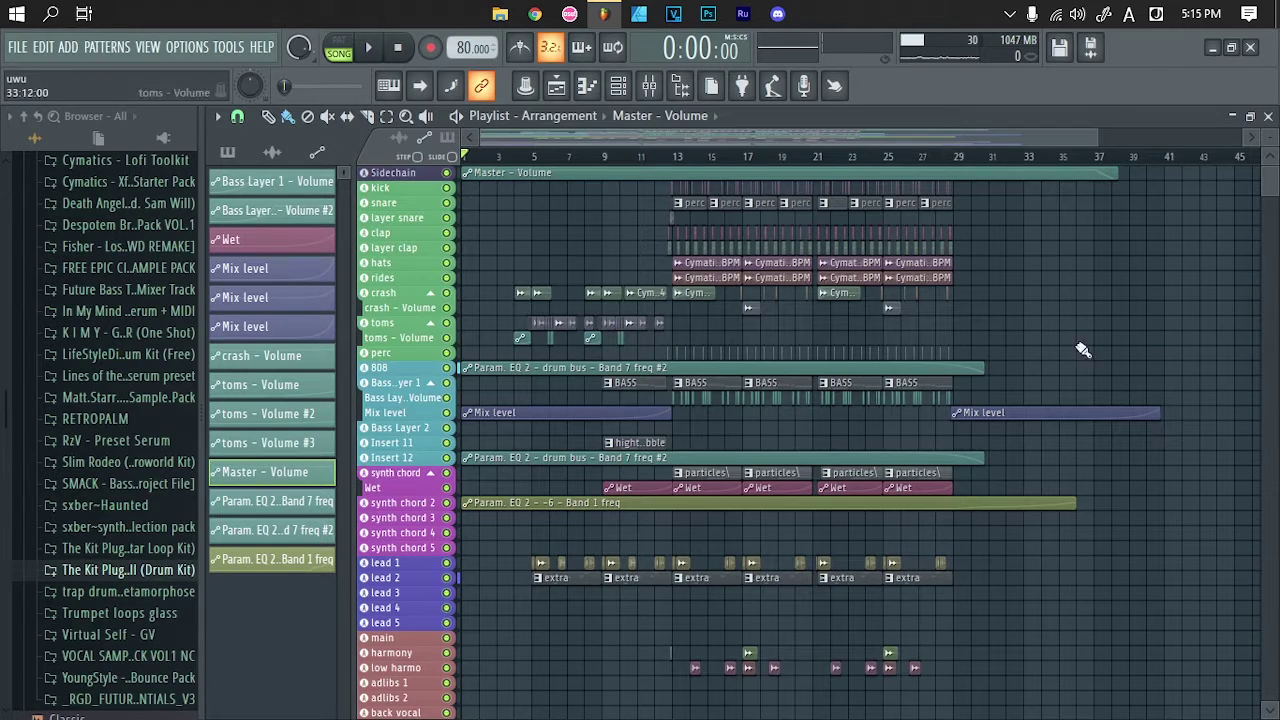
key("space")
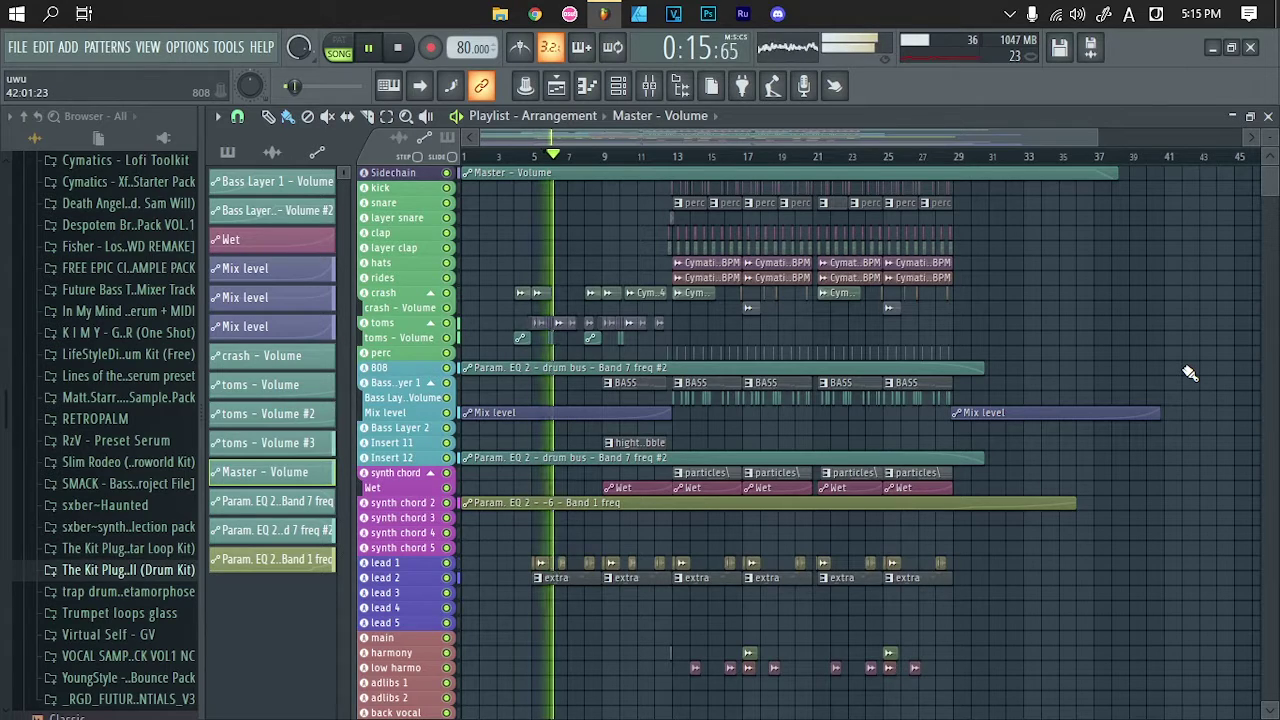
left_click(17, 47)
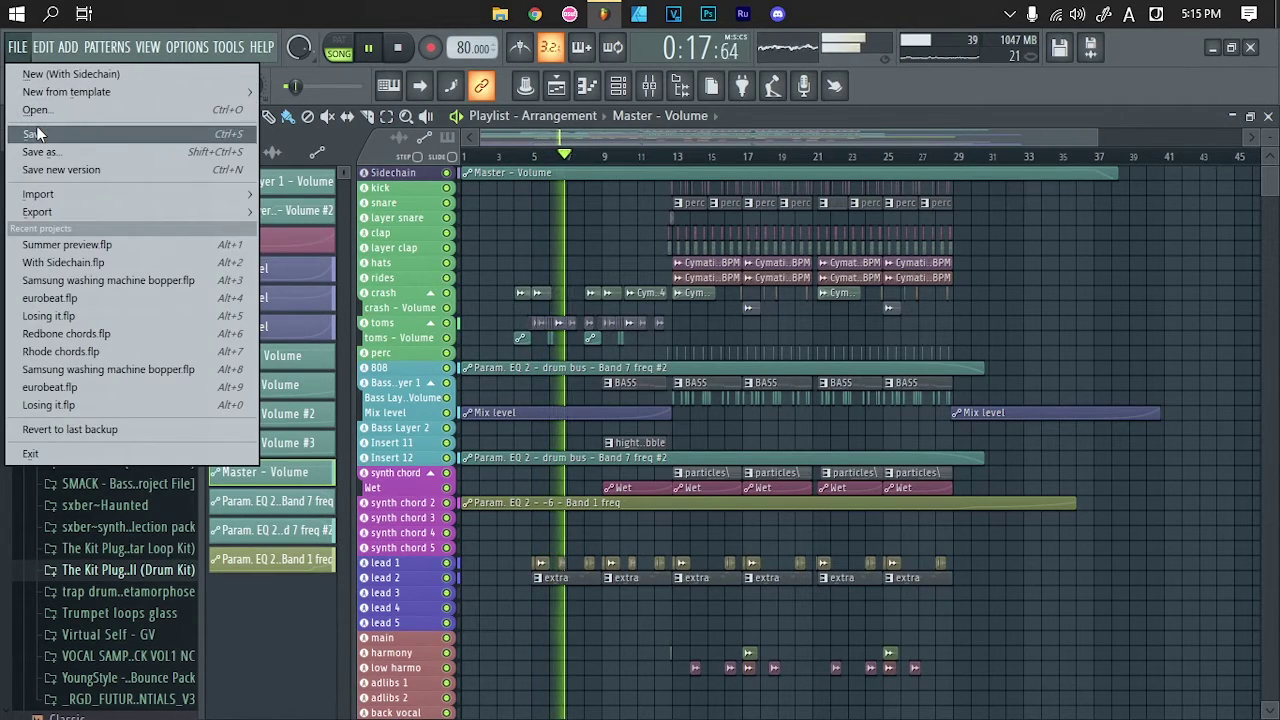
left_click(36, 133)
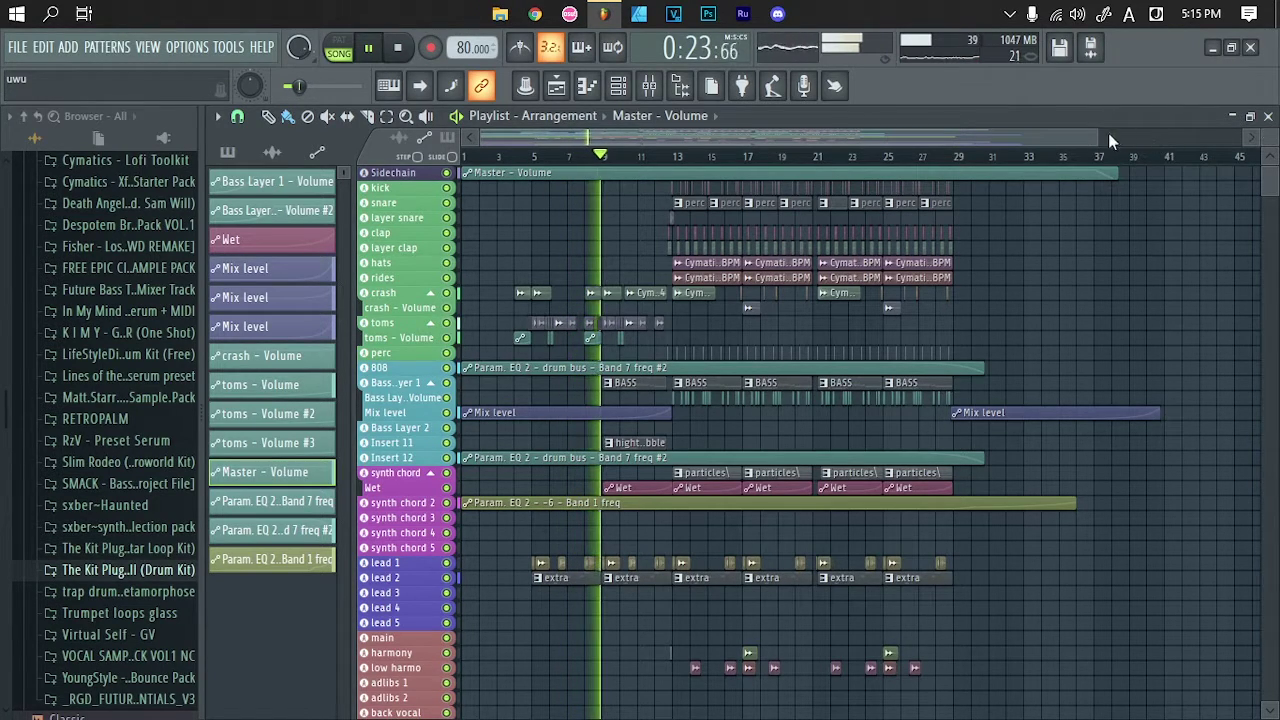
Turn on playlist auto-scrolling and follow the playing arrangement close up from the drum tracks to the loop tracks
left_click_drag(1100, 134, 636, 134)
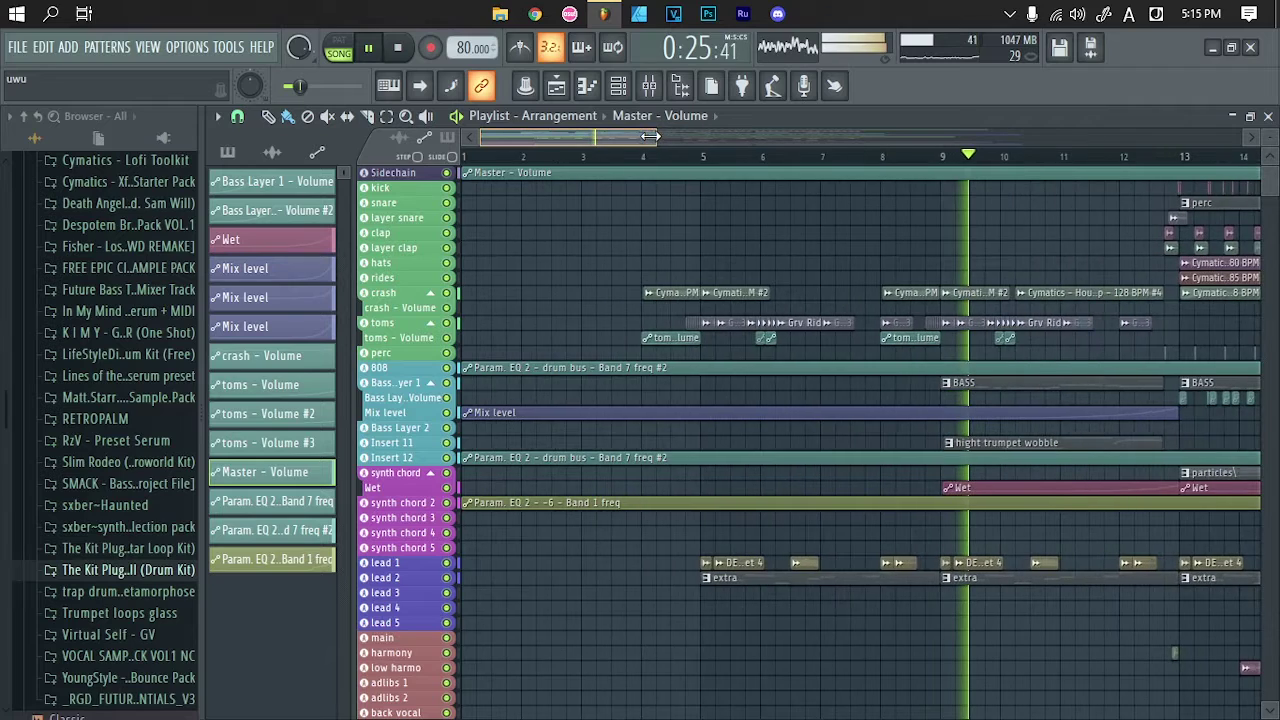
left_click(421, 88)
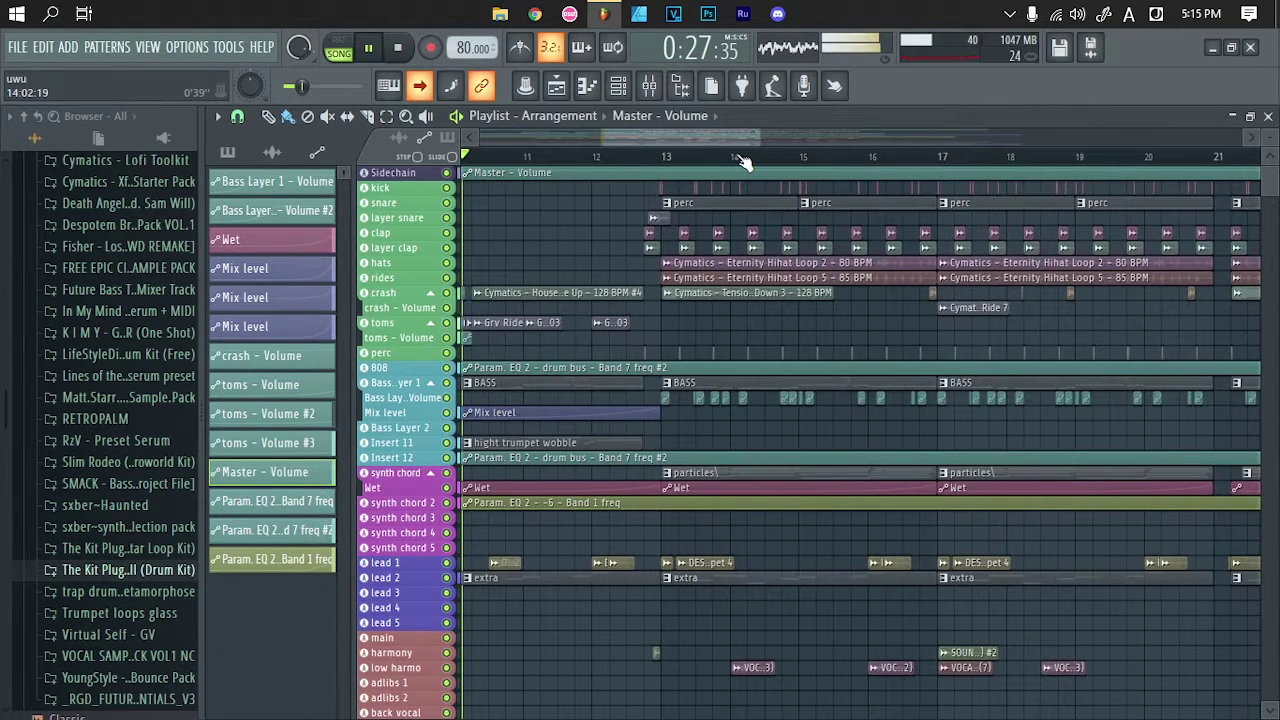
left_click_drag(761, 136, 705, 136)
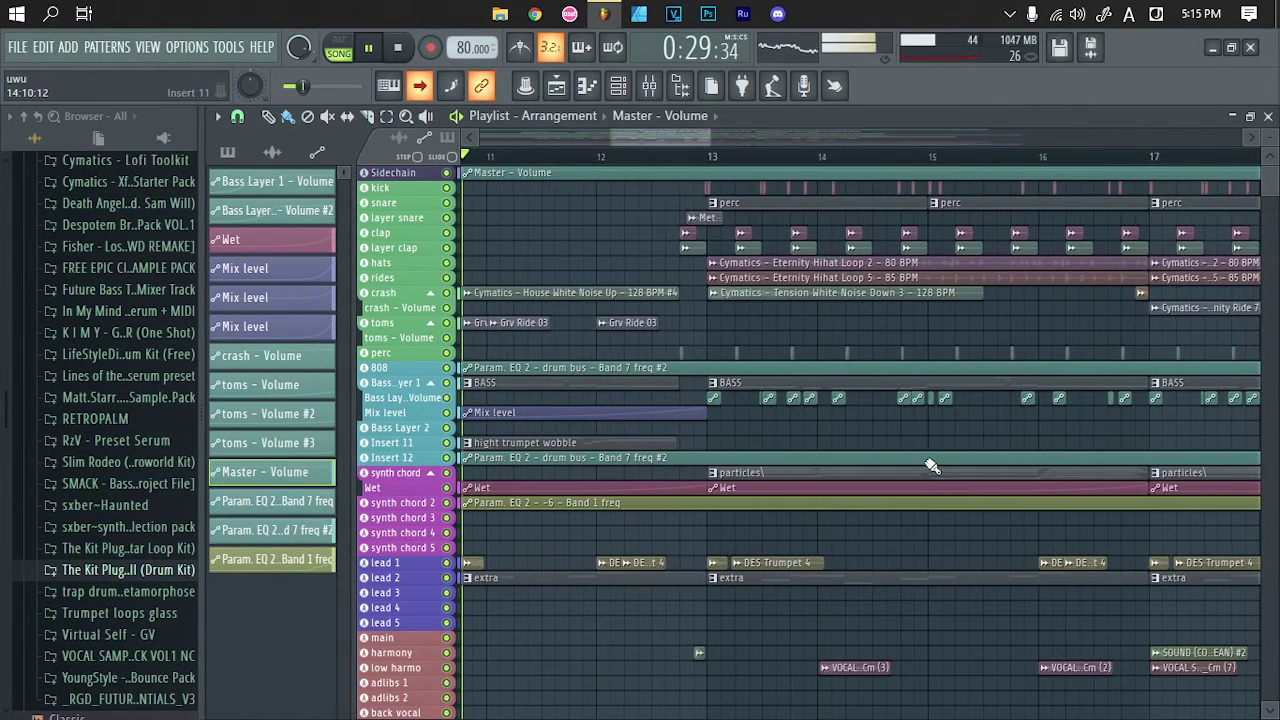
scroll(1170, 500, "down", 5)
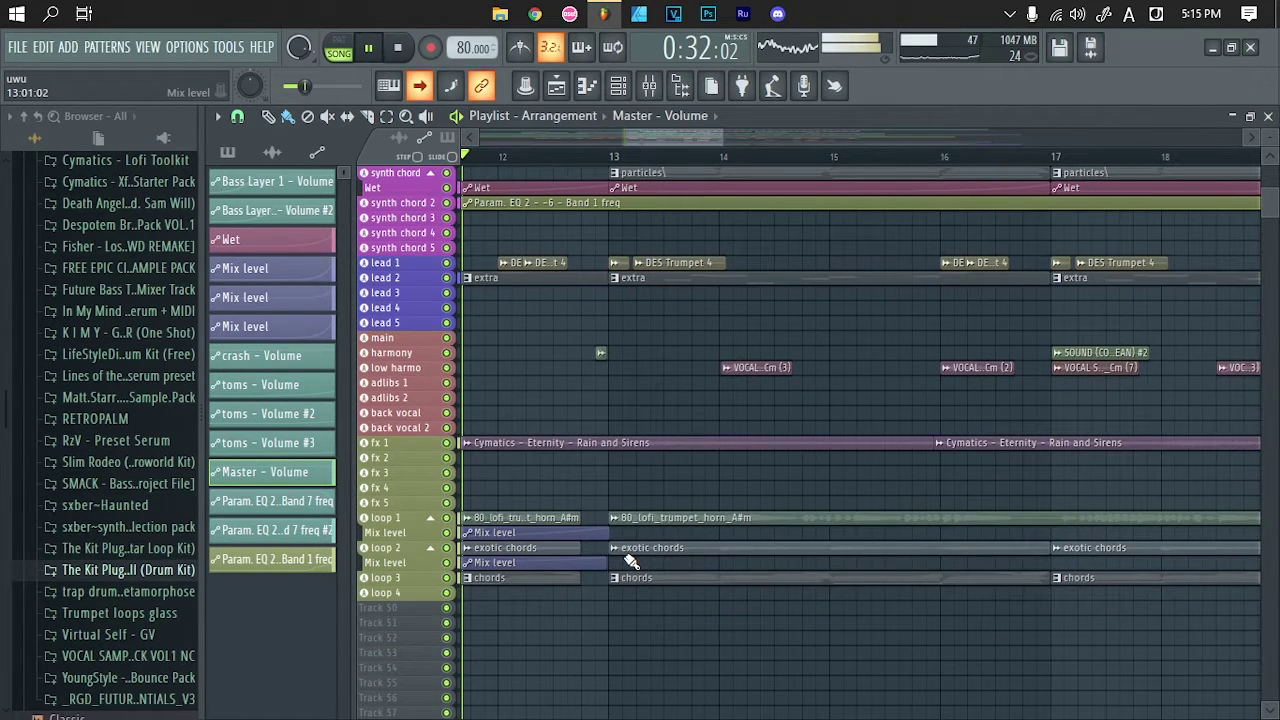
scroll(1157, 523, "up", 5)
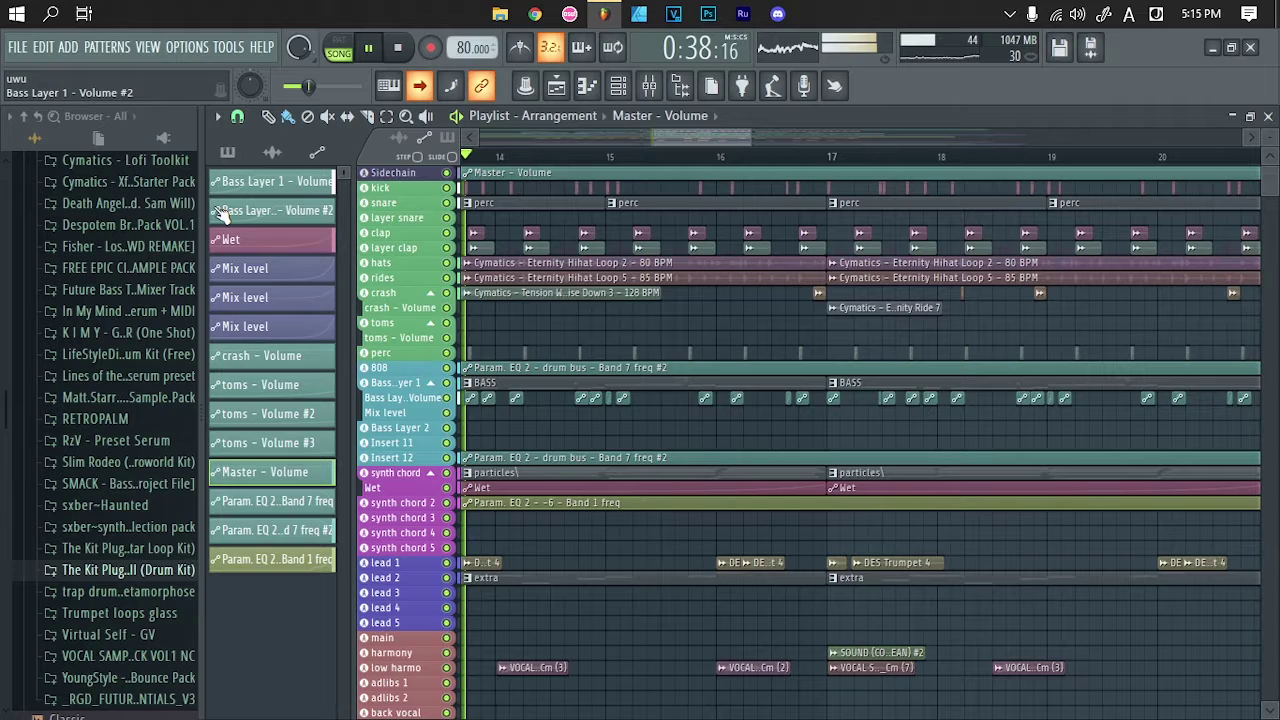
List the project's audio clips in the picker, listen to the arrangement through to its end and stop playback
left_click(272, 151)
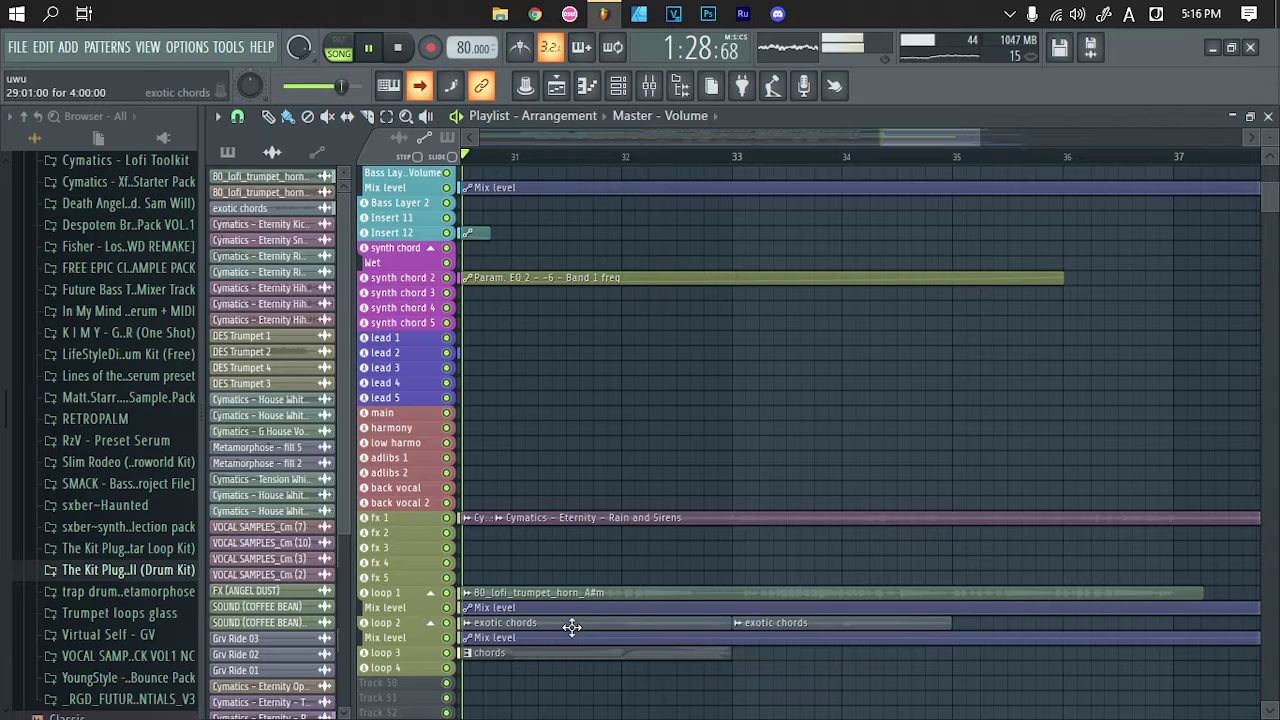
scroll(1000, 500, "up", 5)
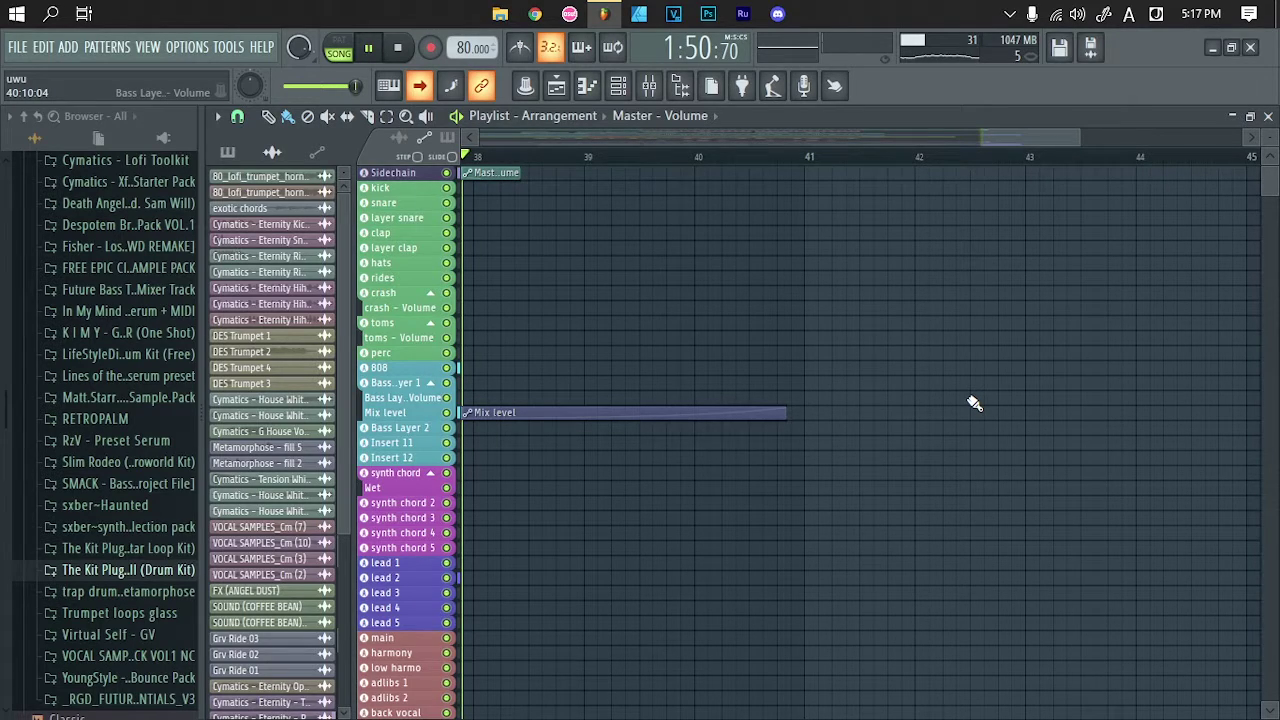
key("space")
left_click_drag(1030, 137, 563, 136)
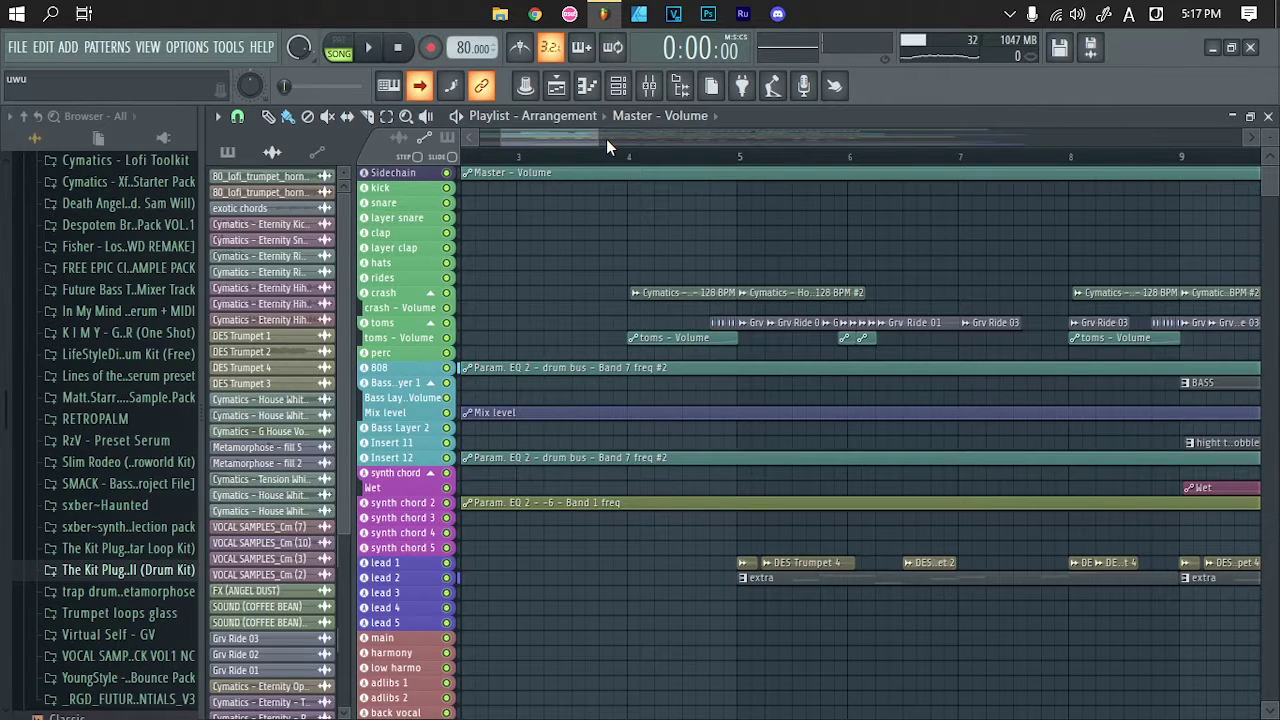
scroll(943, 420, "down", 5)
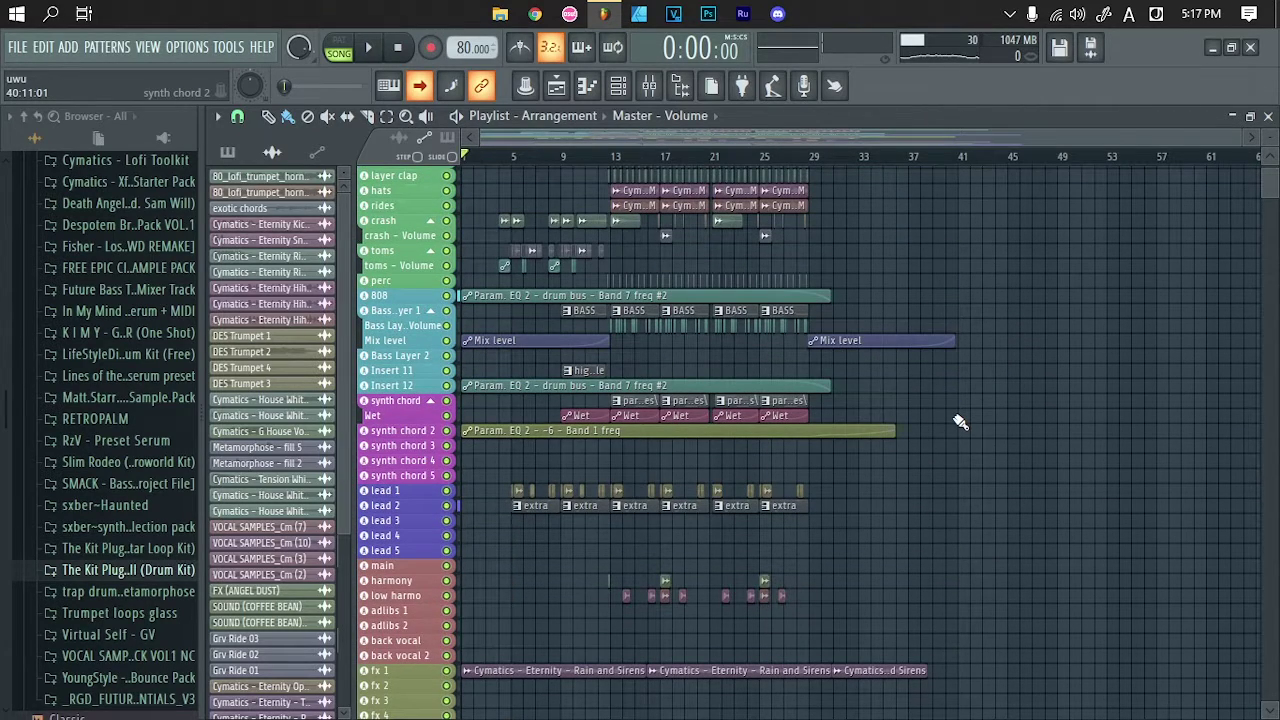